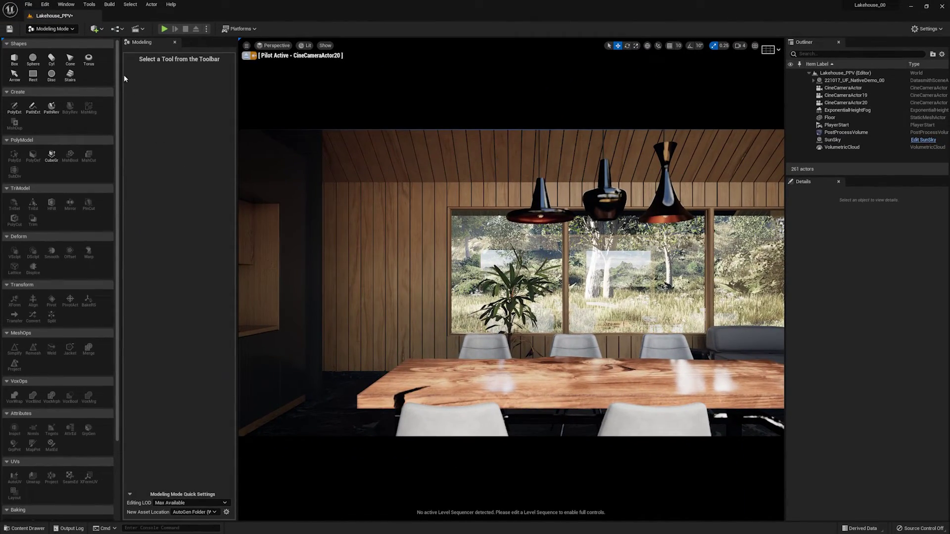
Preview MatEd and PathExt, then return to Select Mode viewing the kitchen and dining table
mouse_move(117, 62)
mouse_down()
mouse_move(109, 150)
mouse_move(119, 54)
mouse_up()
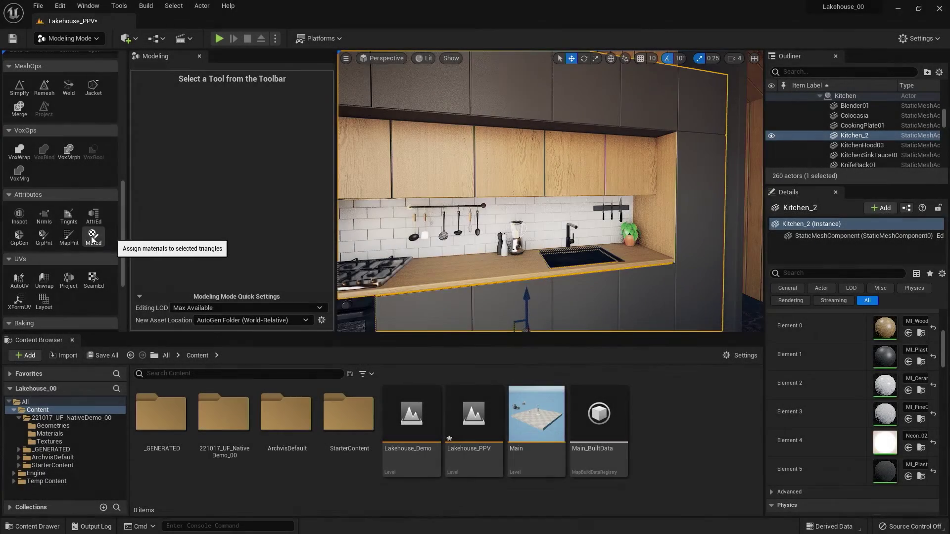
click(93, 236)
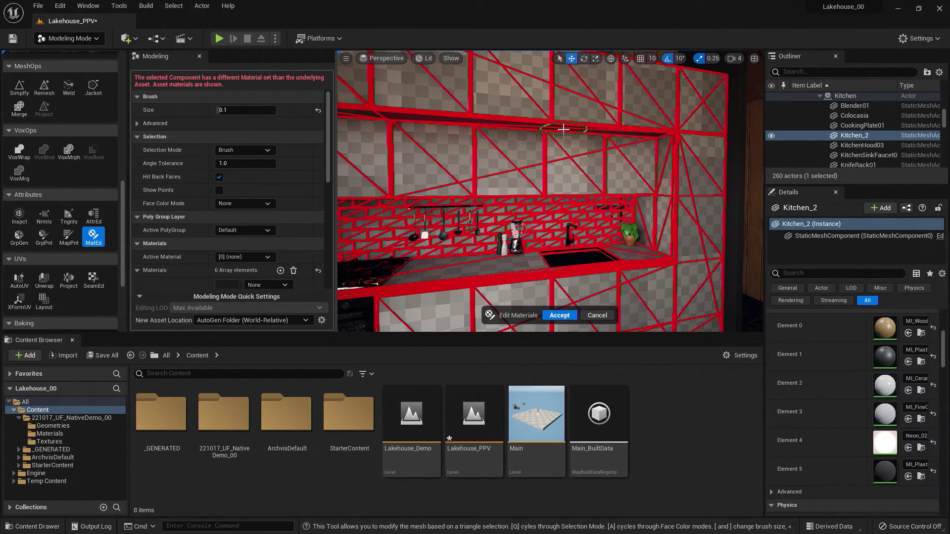
right_drag(580, 132, 504, 104)
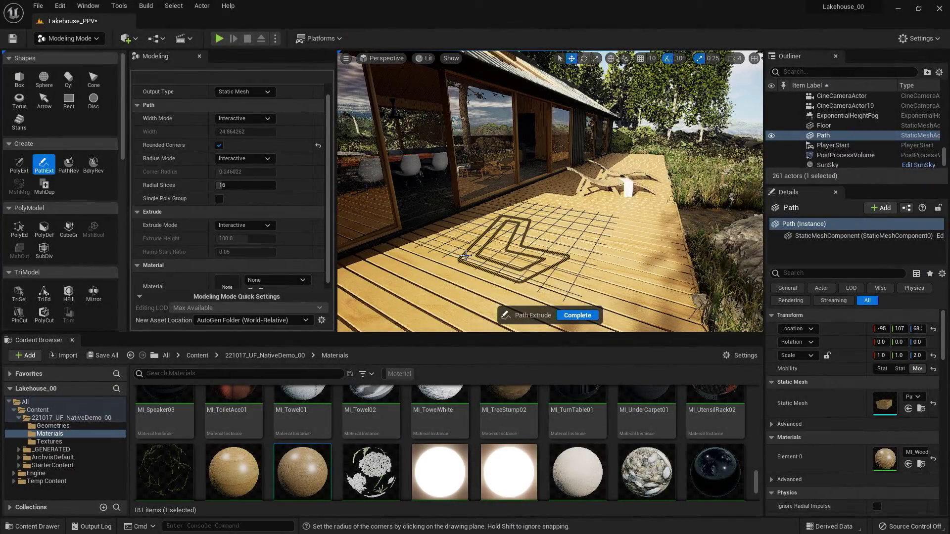
click(449, 256)
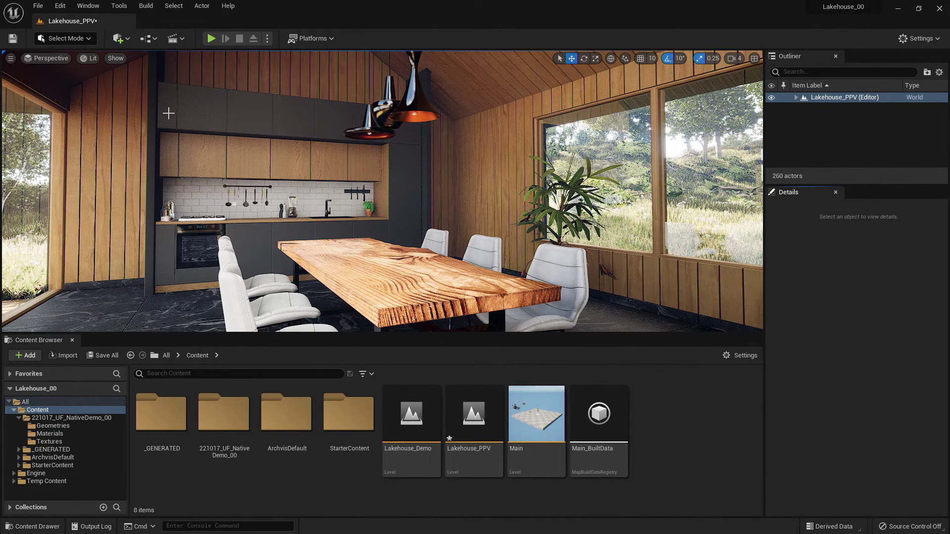
Switch the editor to Modeling mode and scroll the palette down to Attributes, UVs and Baking
click(88, 38)
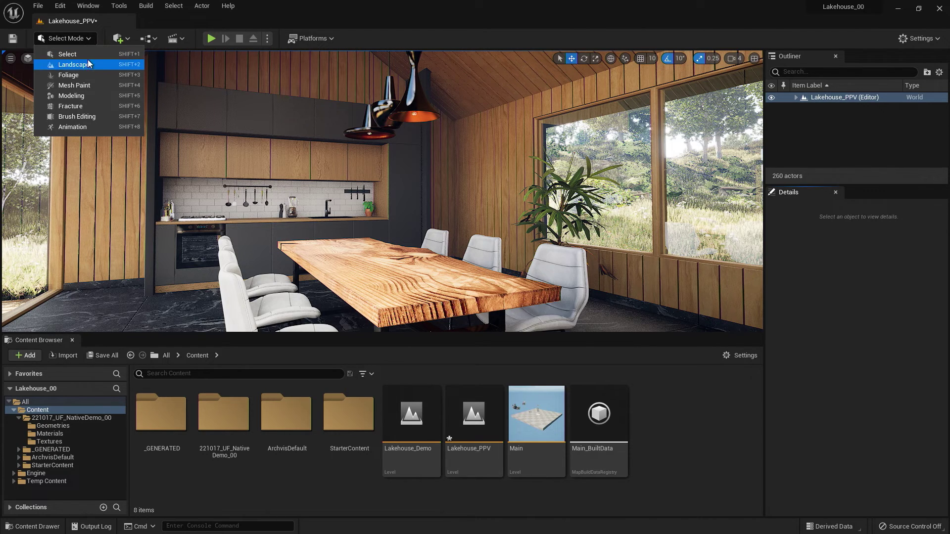
click(88, 96)
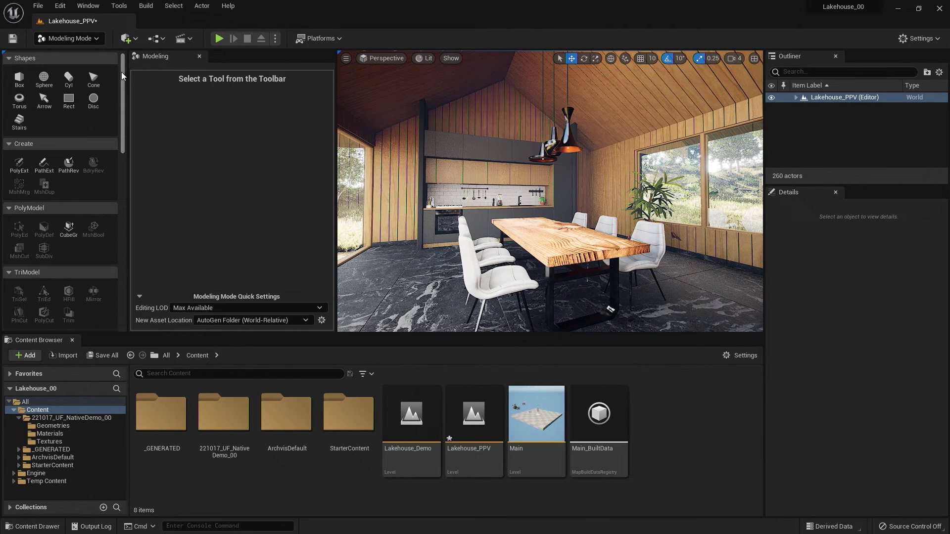
mouse_move(120, 72)
mouse_down()
mouse_move(115, 252)
mouse_move(106, 68)
mouse_up()
drag(124, 64, 105, 192)
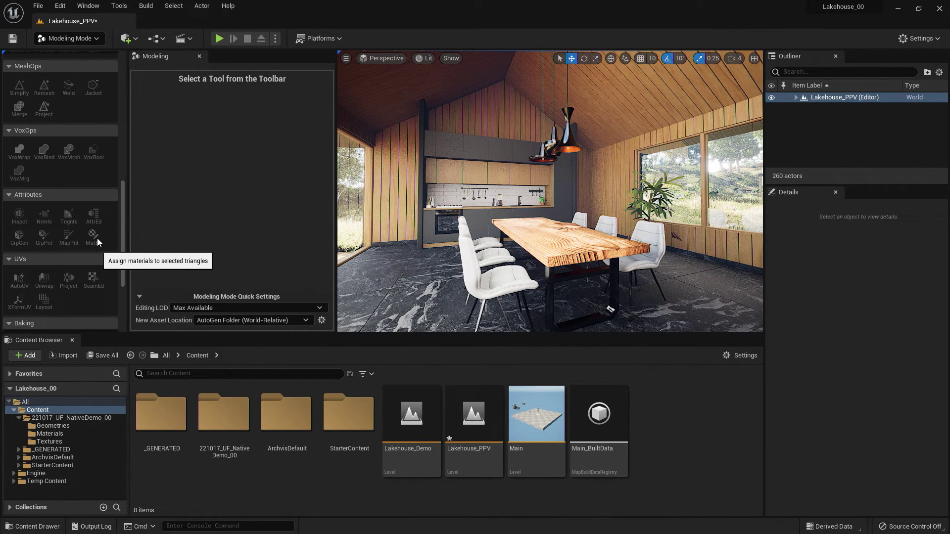
Select the Kitchen_2 cabinets, fly in close, and show its six material slots in Details
click(483, 152)
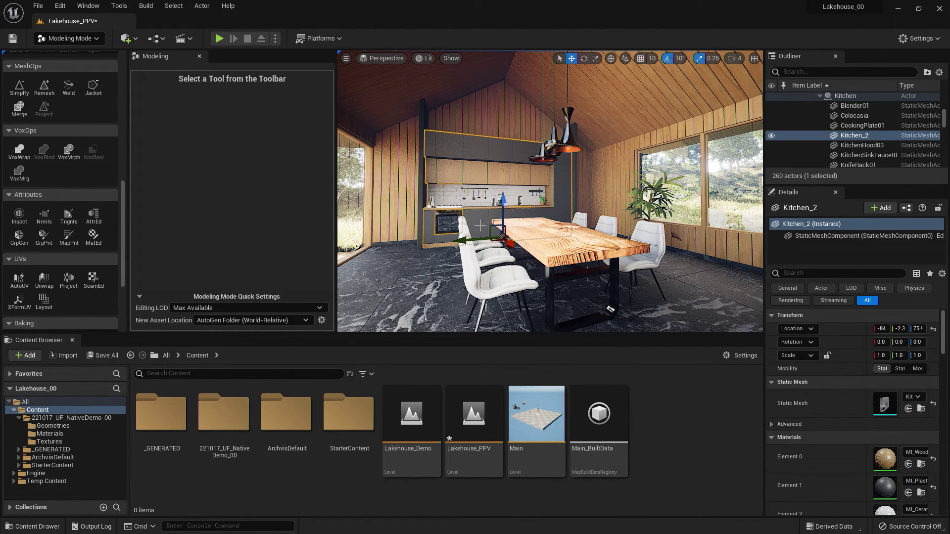
scroll(480, 225, up, 4)
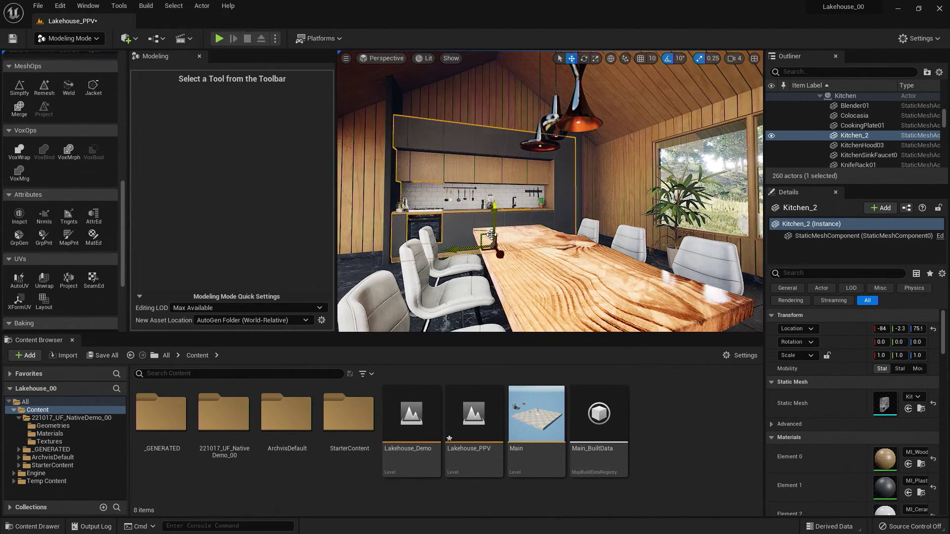
right_drag(480, 226, 546, 260)
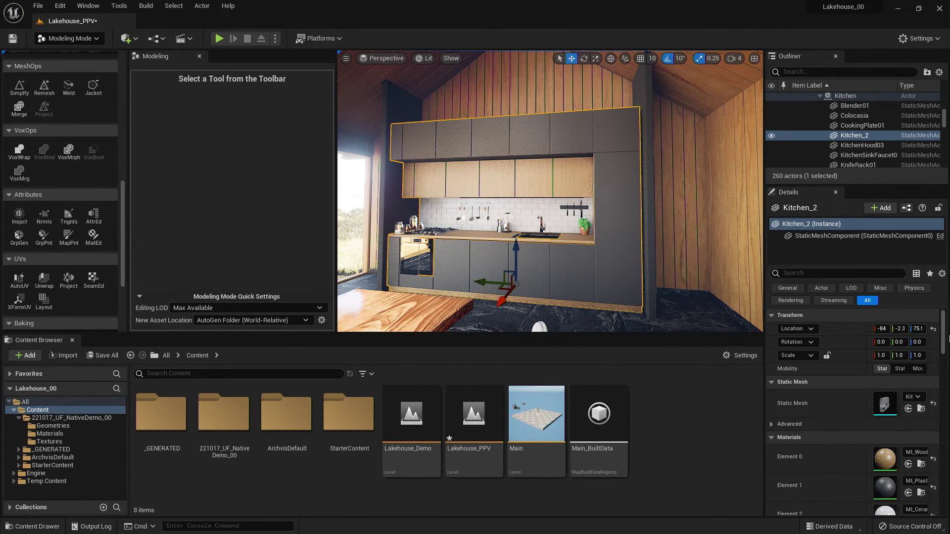
drag(943, 339, 942, 355)
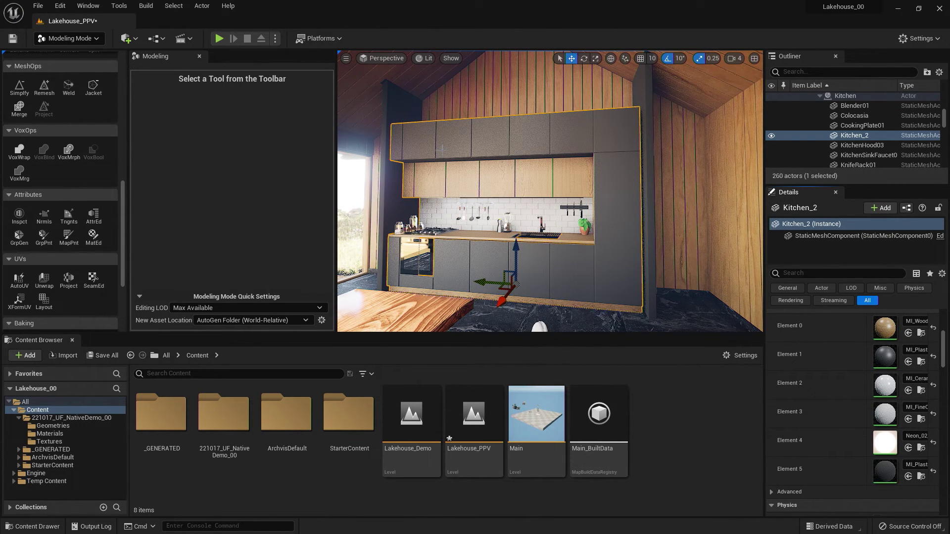
scroll(464, 163, up, 10)
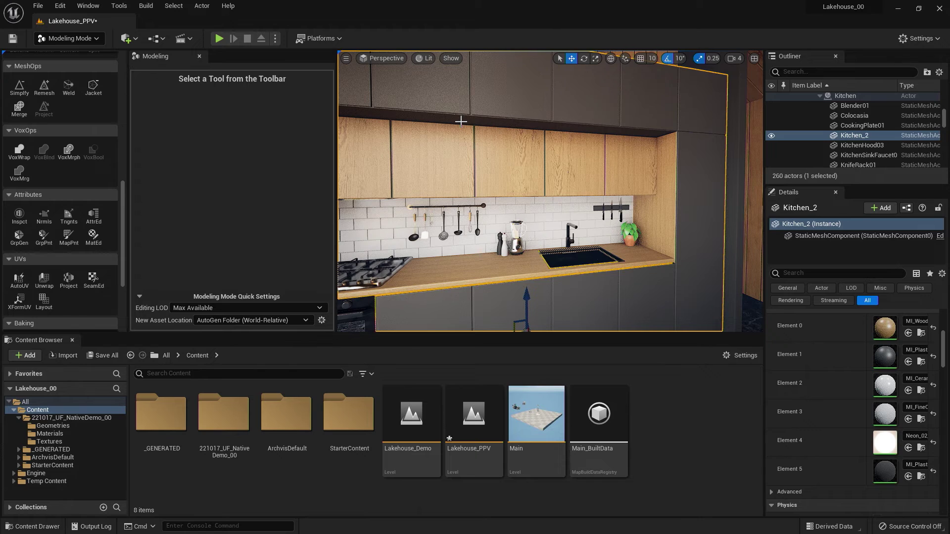
Launch MatEd on Kitchen_2 and add a seventh slot to its Materials array
click(95, 238)
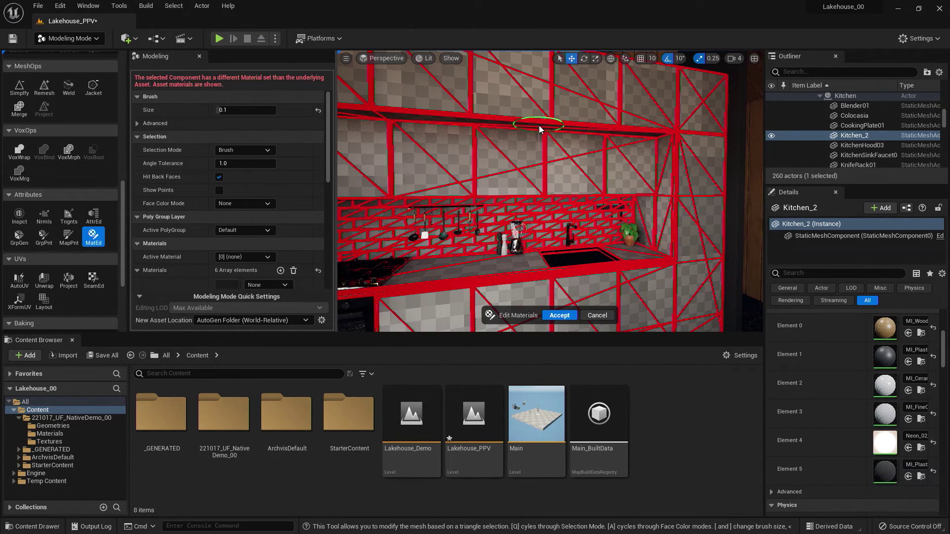
right_drag(564, 130, 519, 109)
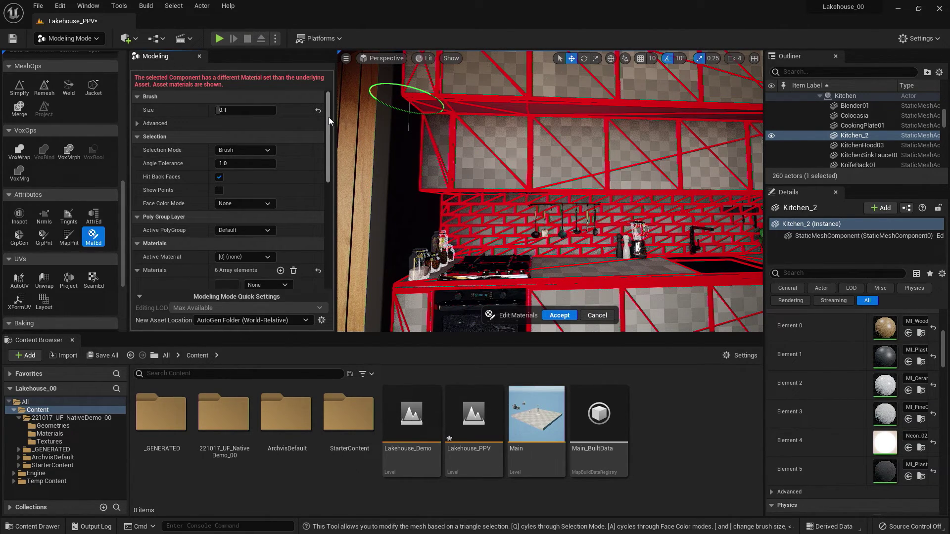
drag(329, 116, 328, 182)
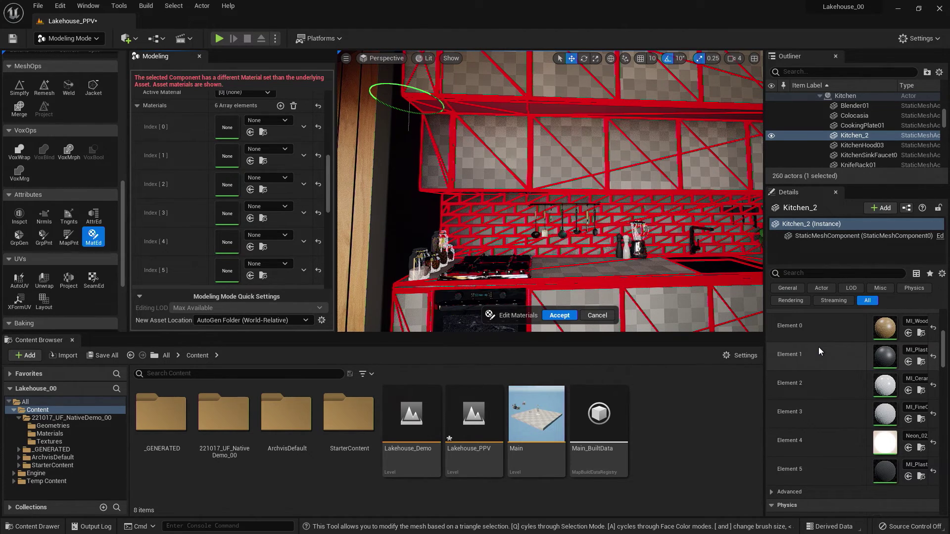
click(280, 107)
drag(327, 166, 329, 182)
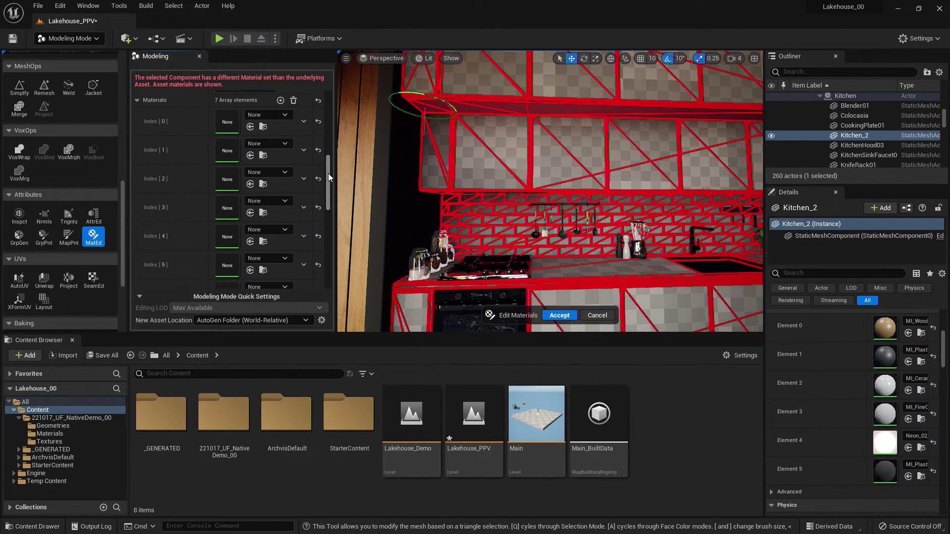
Make slot [6] the active material and accept the material edits on Kitchen_2
scroll(328, 173, up, 3)
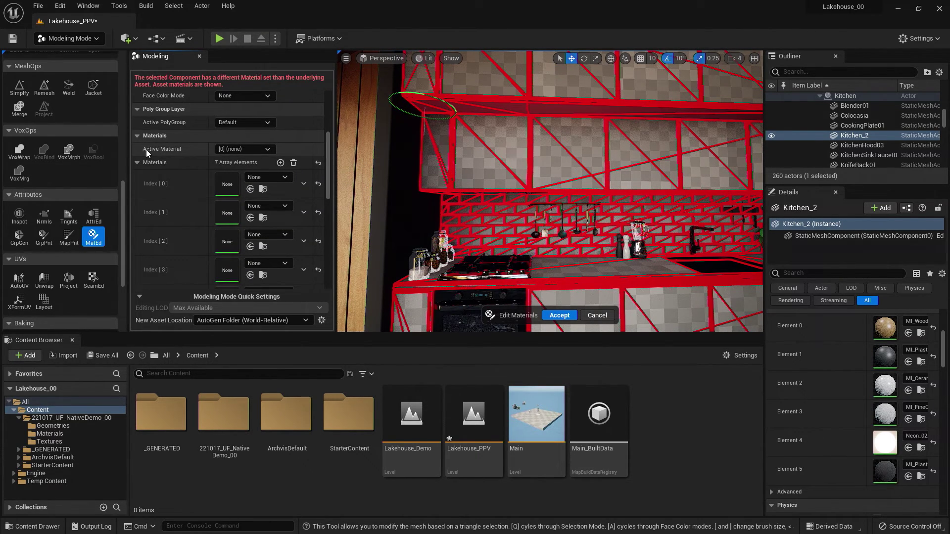
click(263, 149)
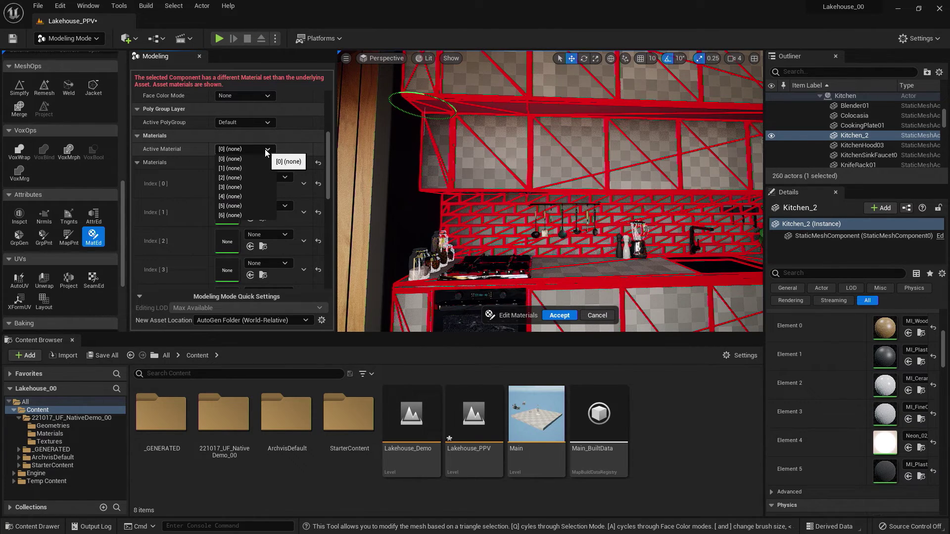
click(242, 215)
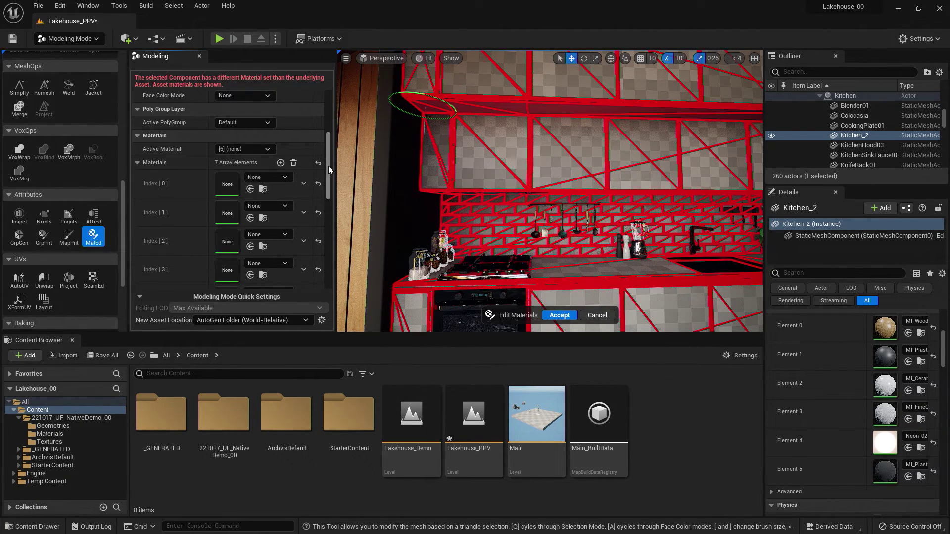
drag(328, 165, 325, 219)
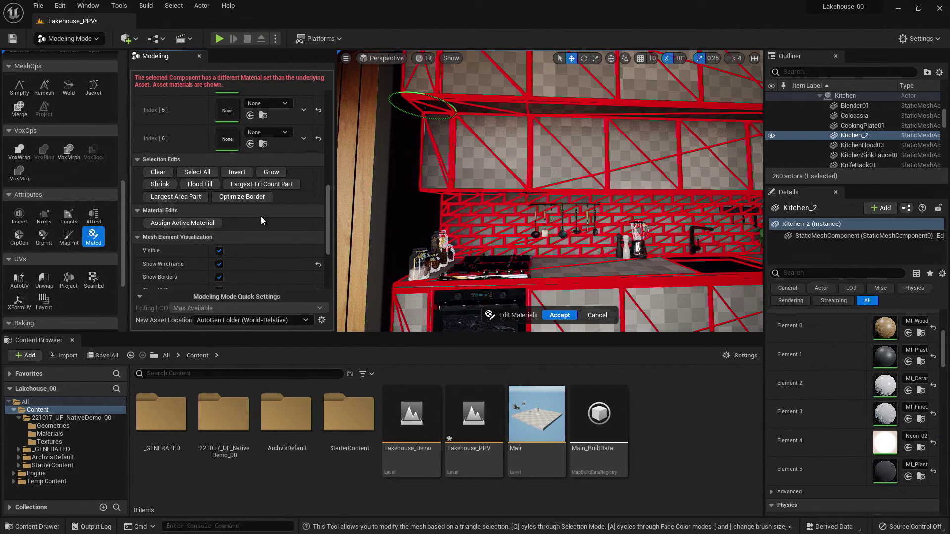
right_drag(443, 213, 349, 197)
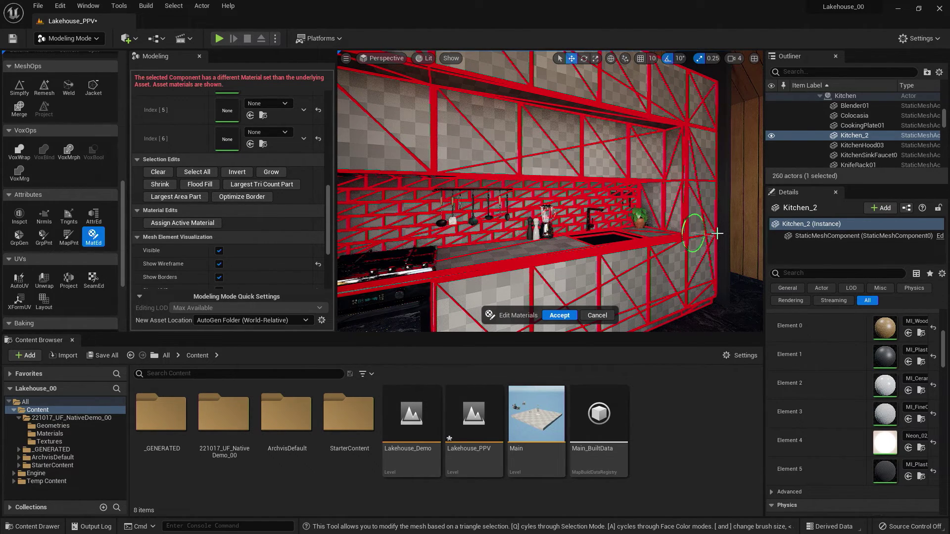
click(560, 315)
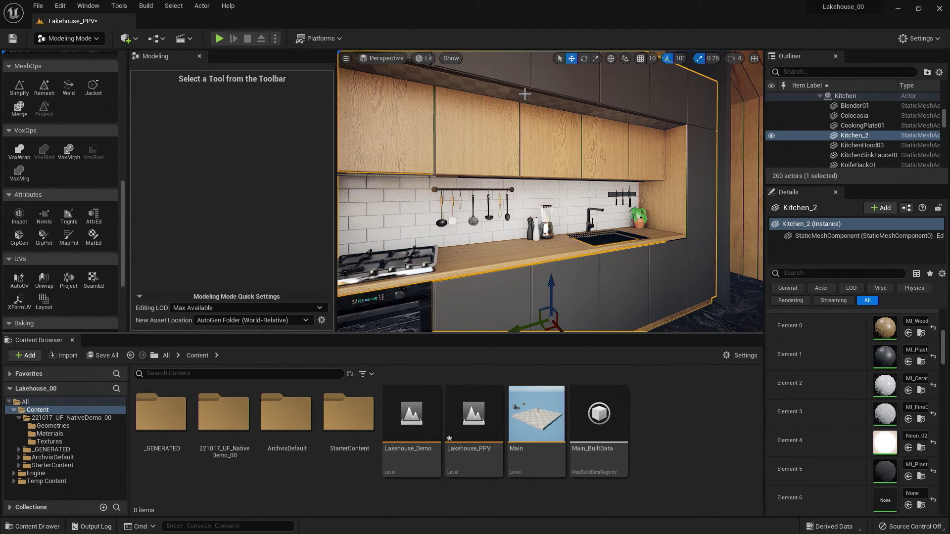
Filter the Content Browser to Materials and assign MI_WoodGlossy01Pine to Kitchen_2's Element 6
scroll(944, 358, down, 3)
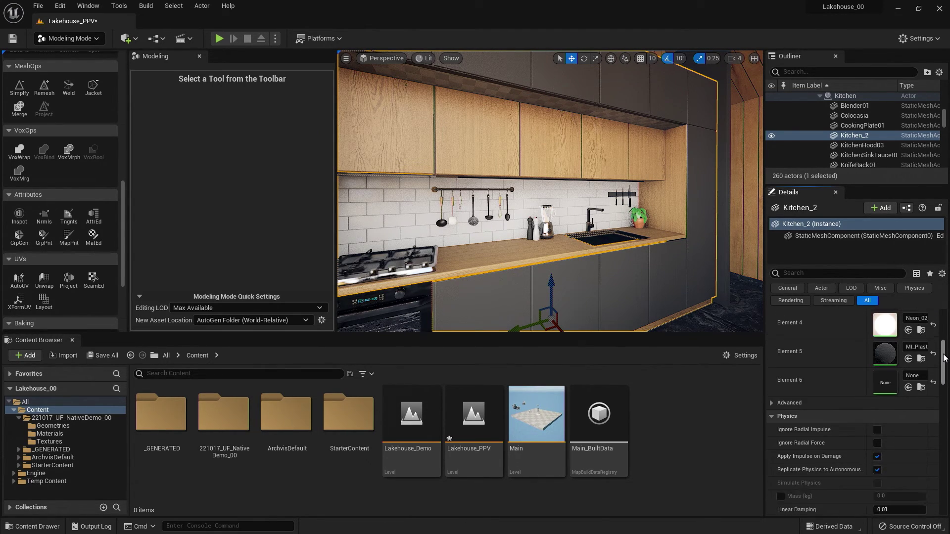
click(373, 373)
mouse_move(387, 287)
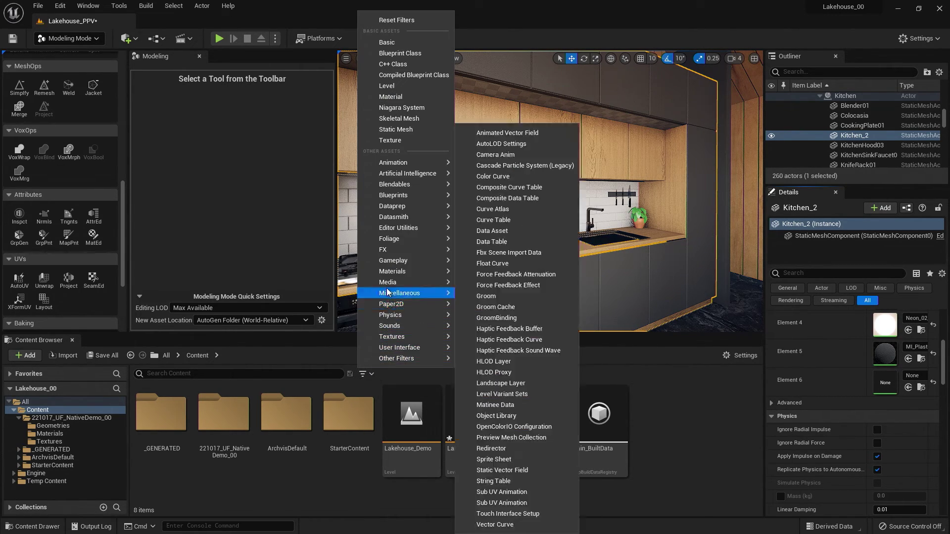
click(482, 274)
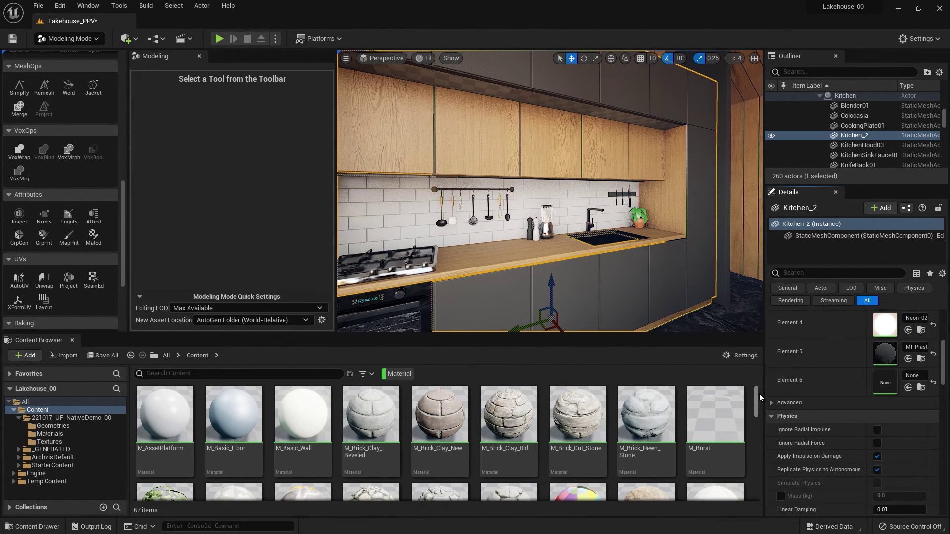
drag(756, 397, 756, 452)
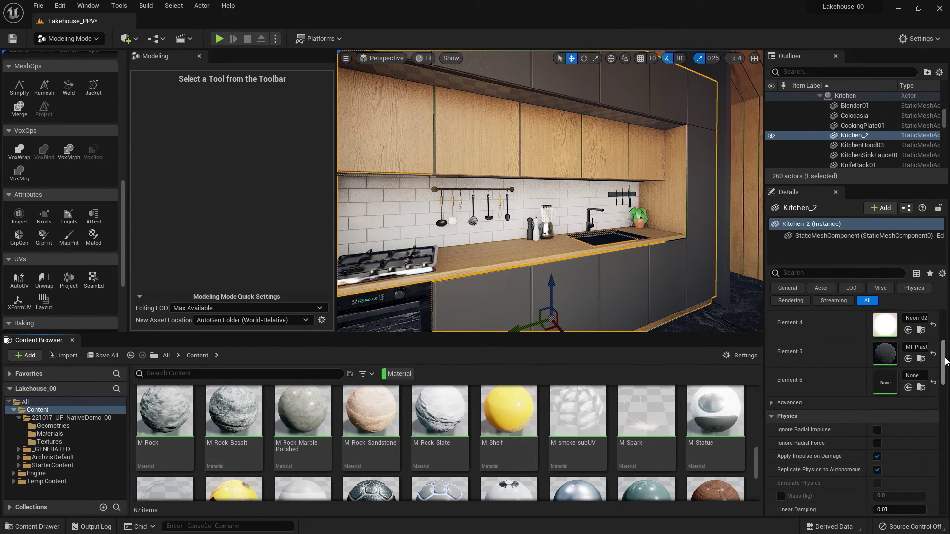
scroll(945, 361, up, 3)
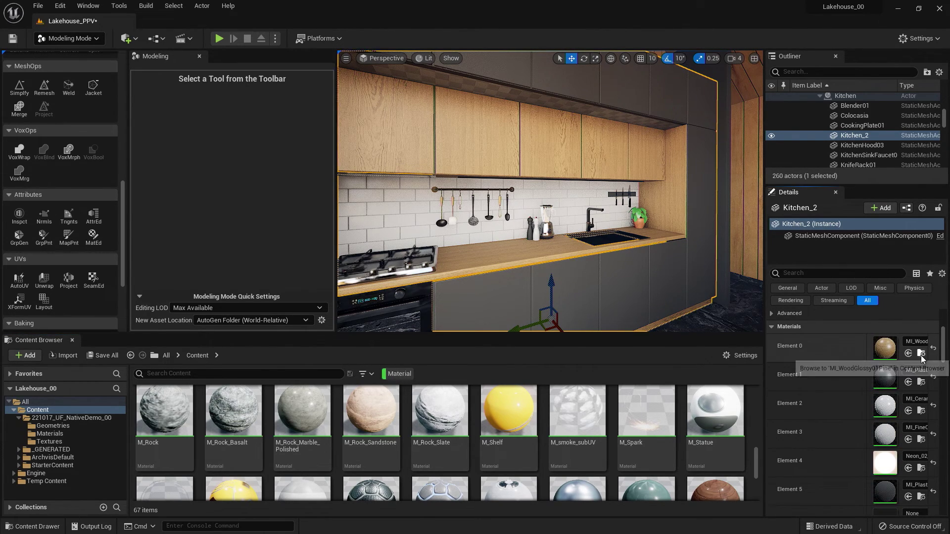
click(921, 355)
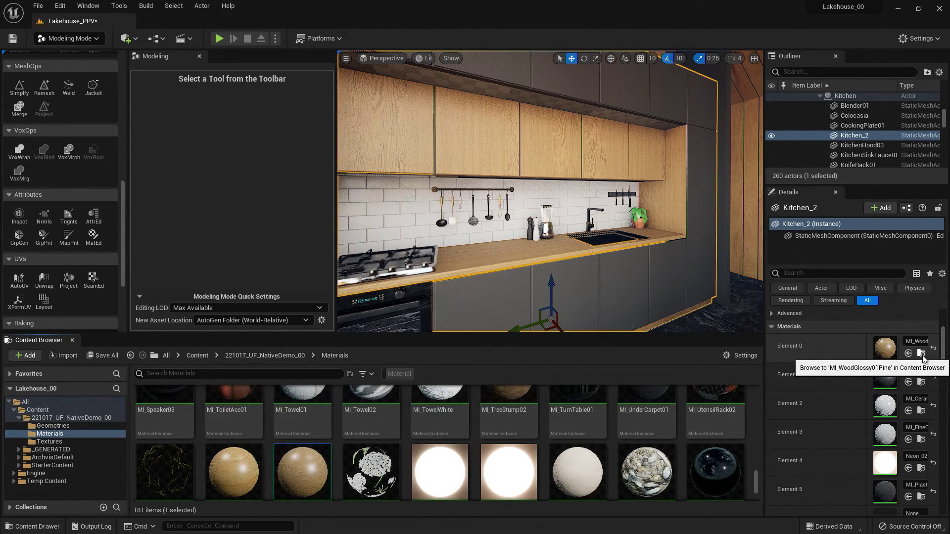
scroll(901, 386, down, 2)
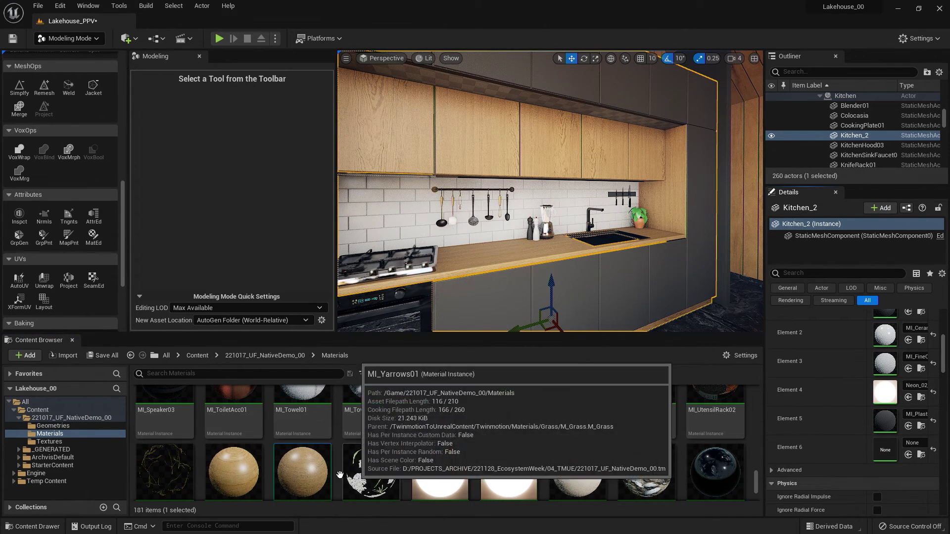
drag(331, 475, 888, 451)
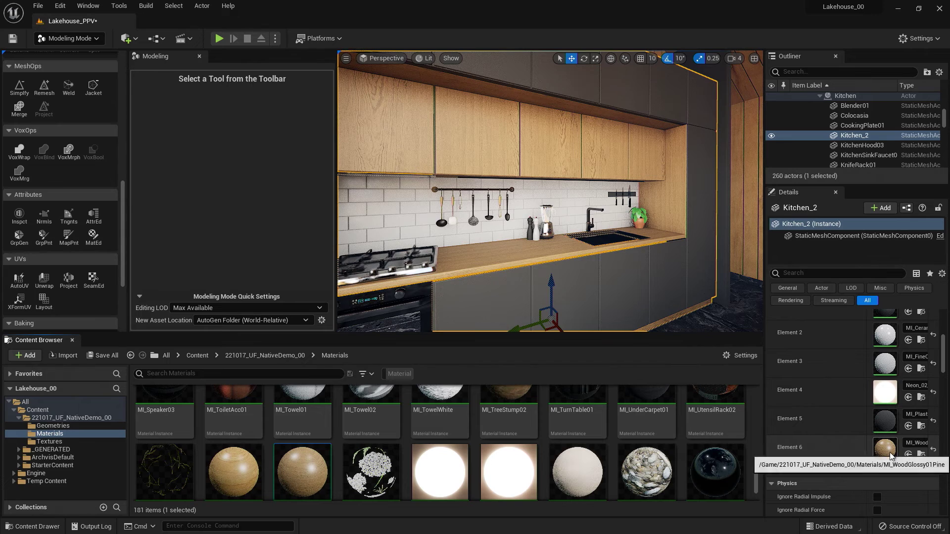
mouse_move(432, 102)
right_down()
mouse_move(440, 94)
mouse_move(432, 102)
right_up()
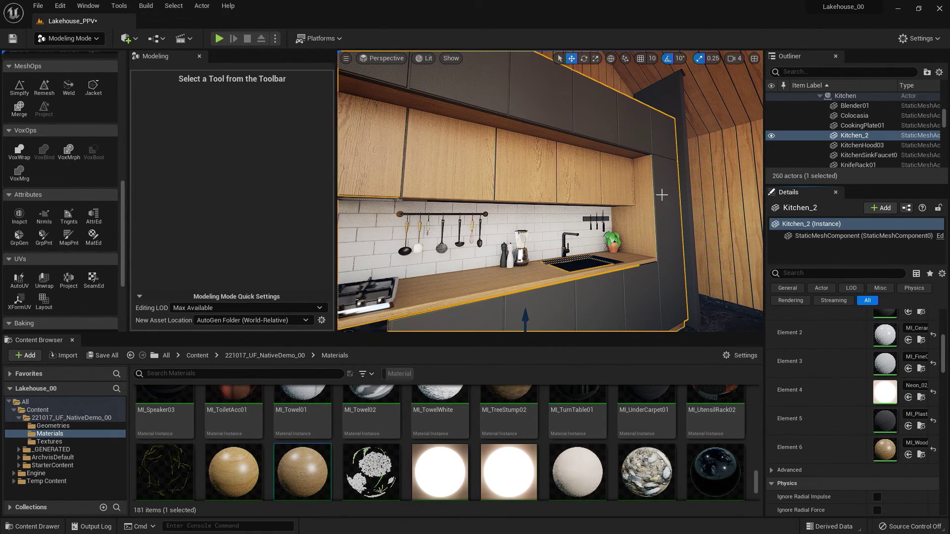
Move the view beside the house and start Path Extrude with Static Mesh output
scroll(661, 195, down, 15)
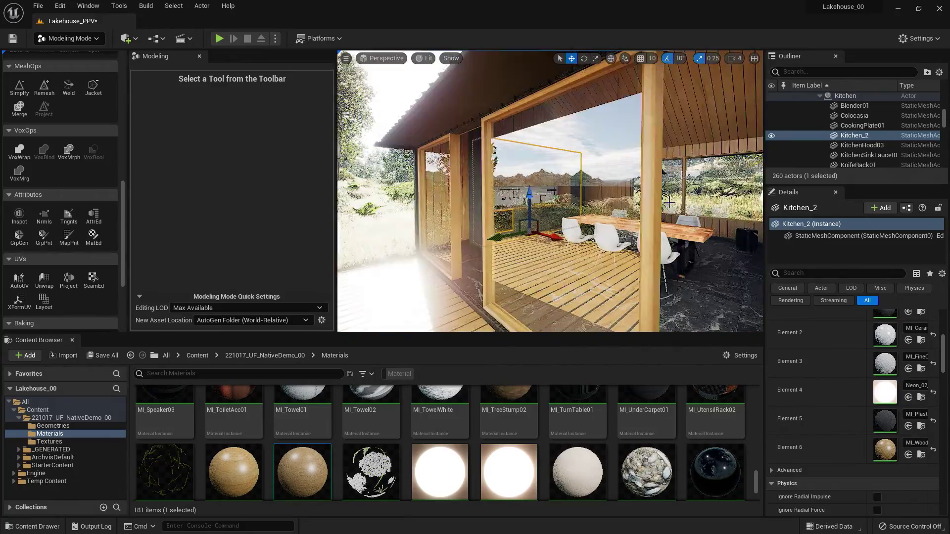
drag(669, 202, 561, 231)
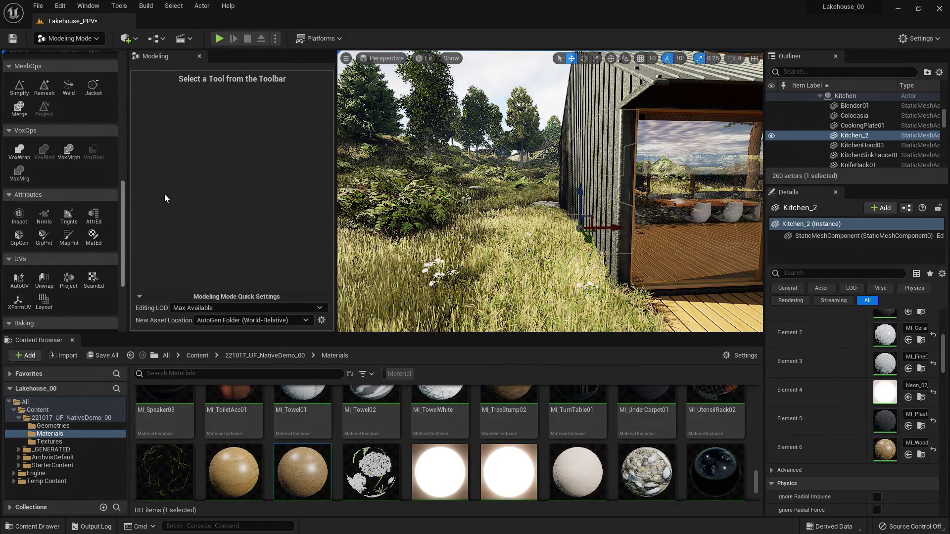
drag(123, 197, 124, 48)
click(45, 167)
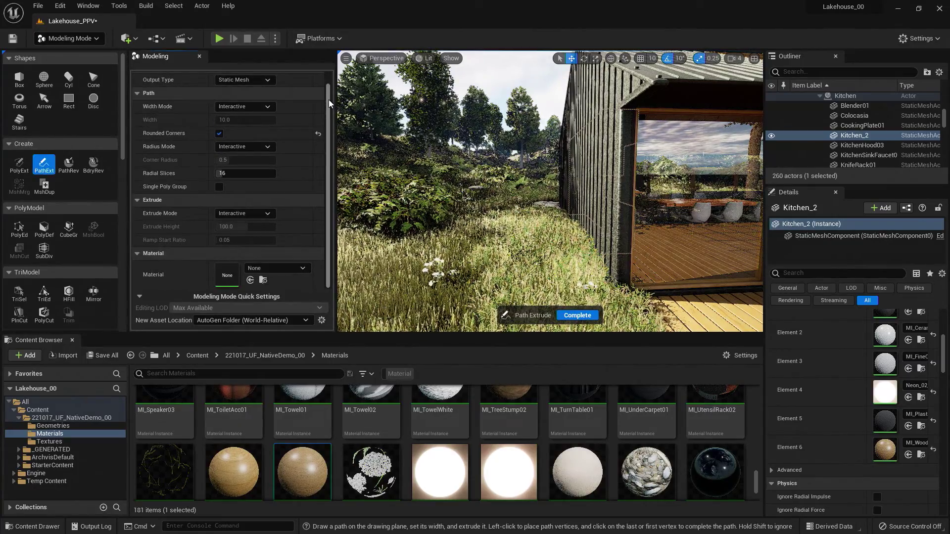
drag(328, 100, 336, 81)
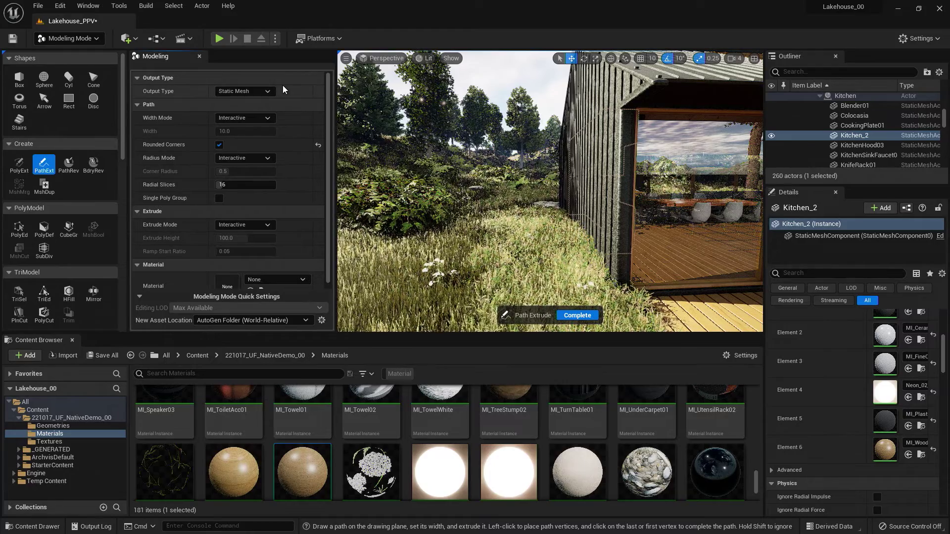
click(269, 92)
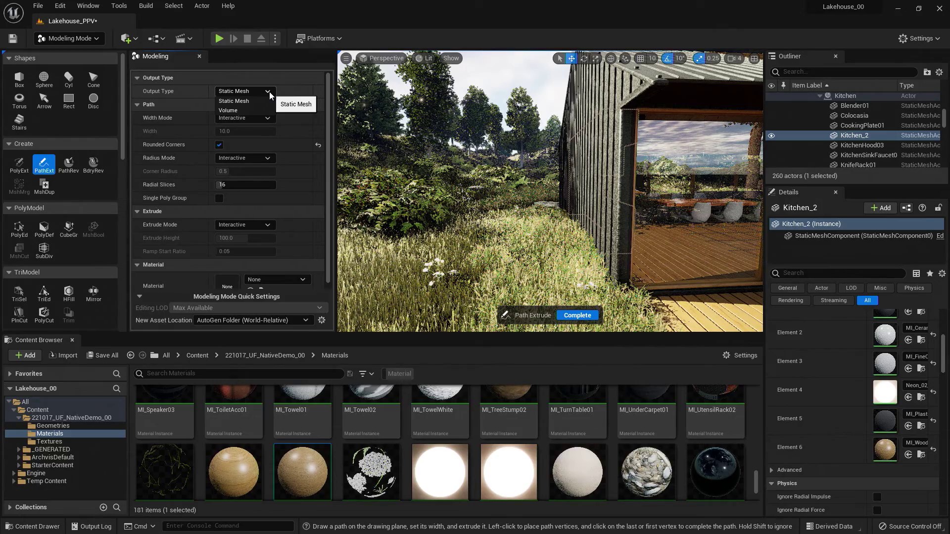
click(268, 101)
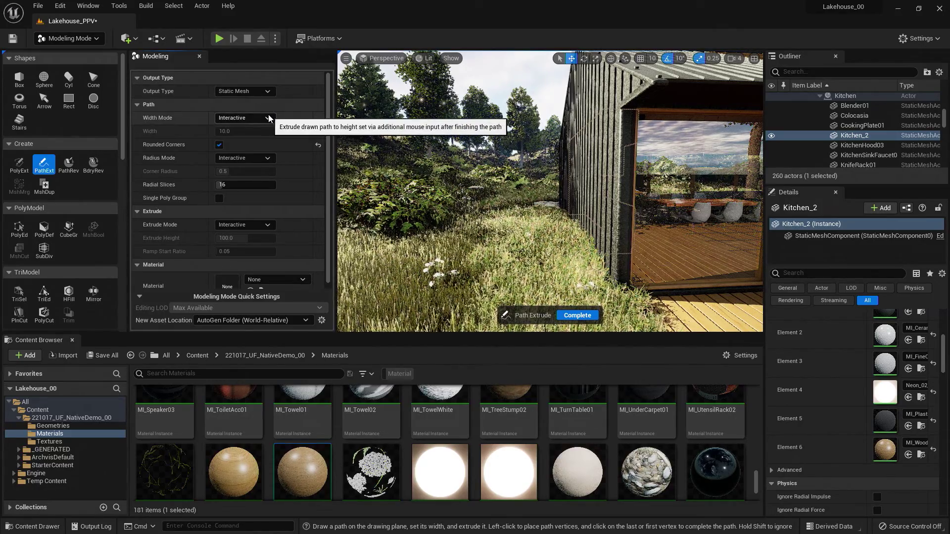
Set Width Mode Fixed (10.0), turn off Rounded Corners, and set Extrude Mode Fixed (100.0)
click(269, 118)
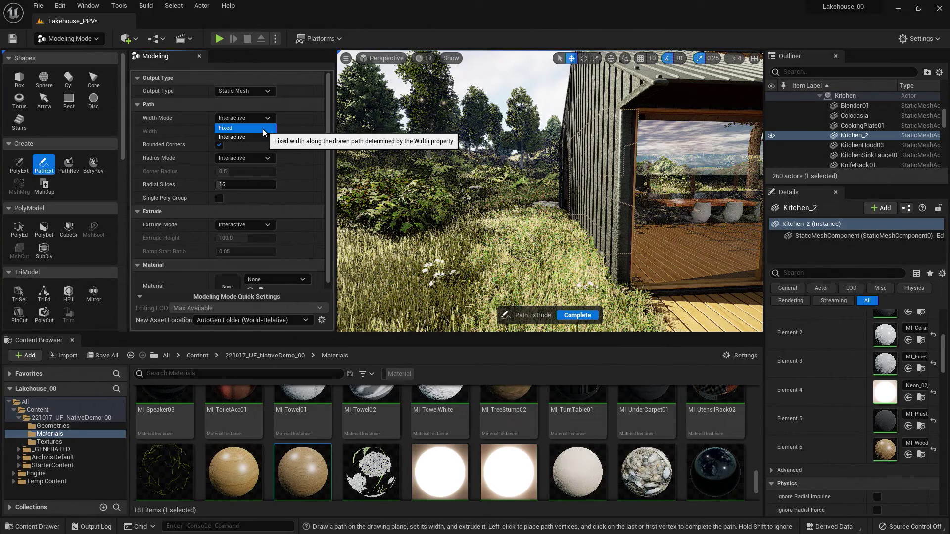
click(229, 129)
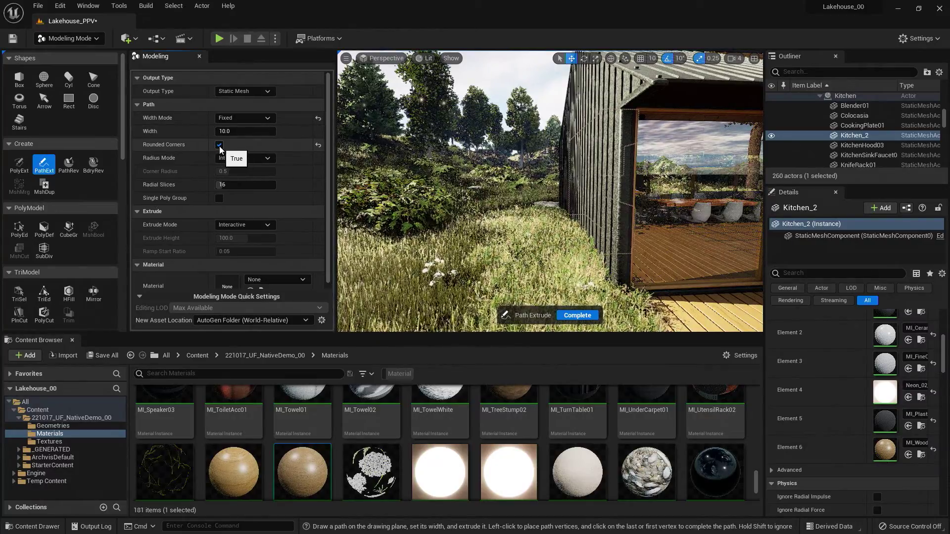
click(219, 145)
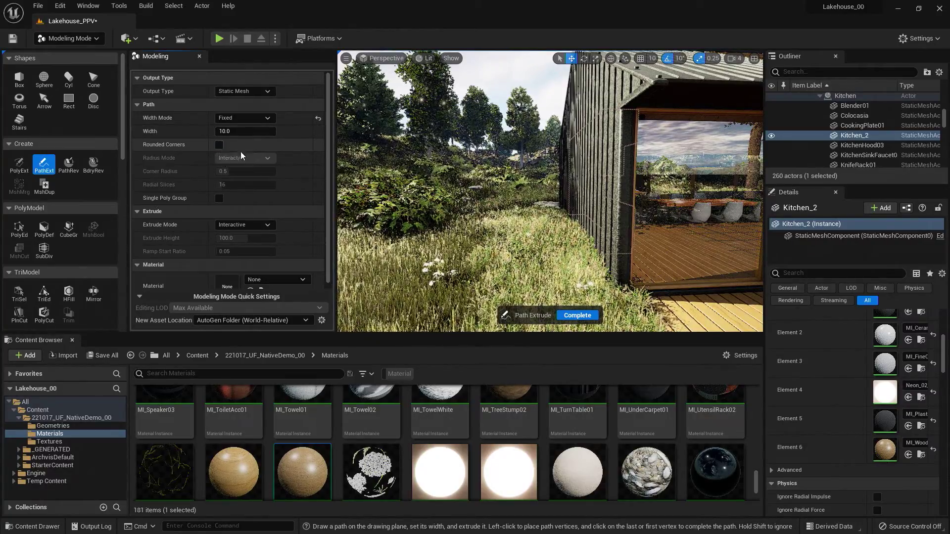
scroll(328, 173, down, 1)
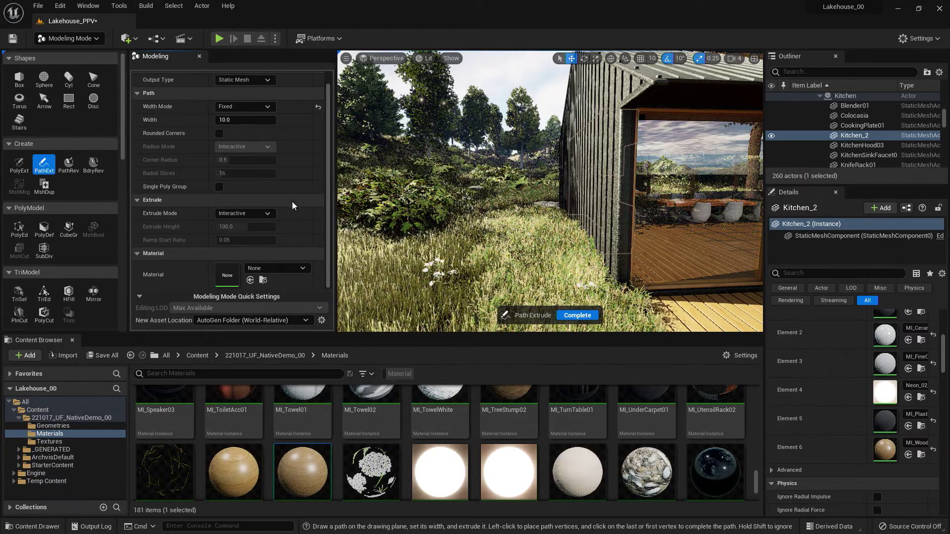
click(264, 214)
click(241, 233)
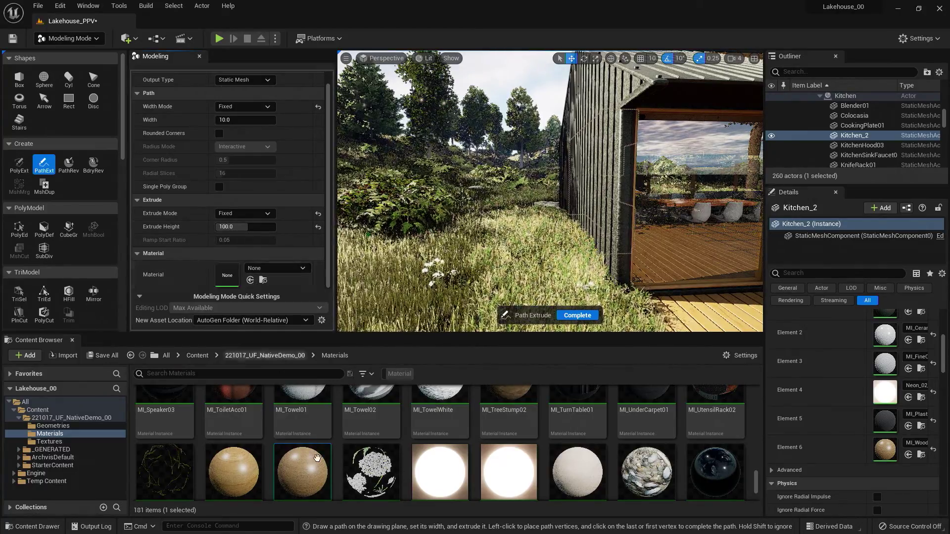
Give the path mesh the MI_WoodGlossy01Pine material and fly the view onto the deck
drag(302, 471, 250, 275)
right_drag(550, 193, 505, 193)
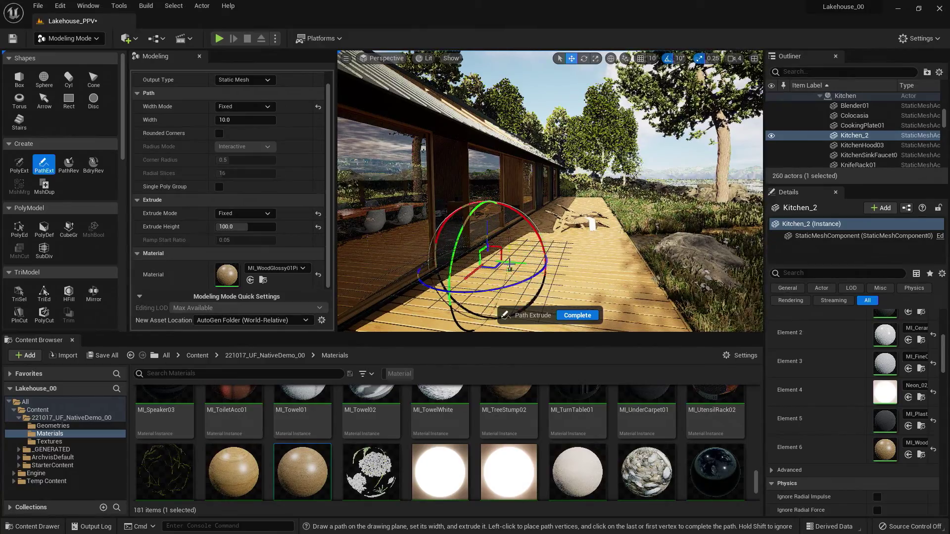
right_drag(566, 279, 537, 275)
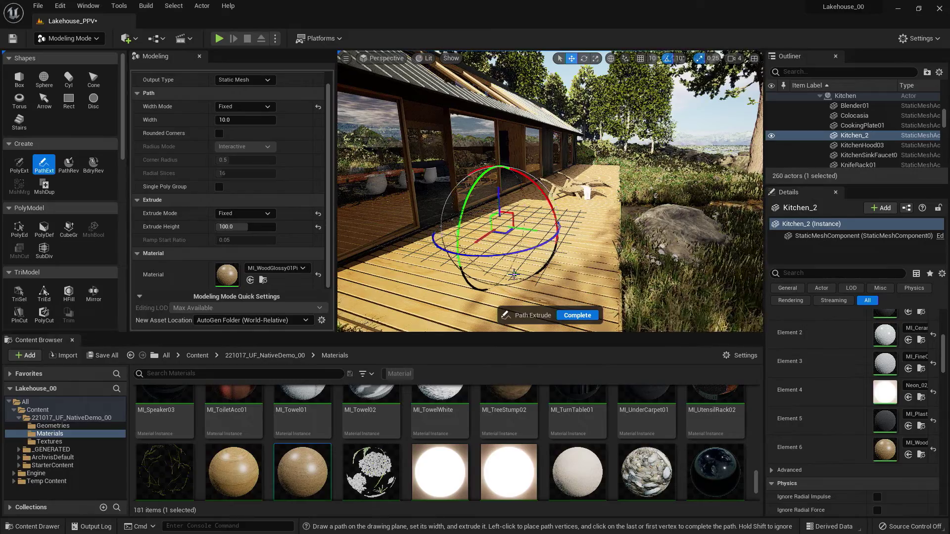
Draw a rectangular path on the deck and complete it as a 100-unit-high wall
click(515, 271)
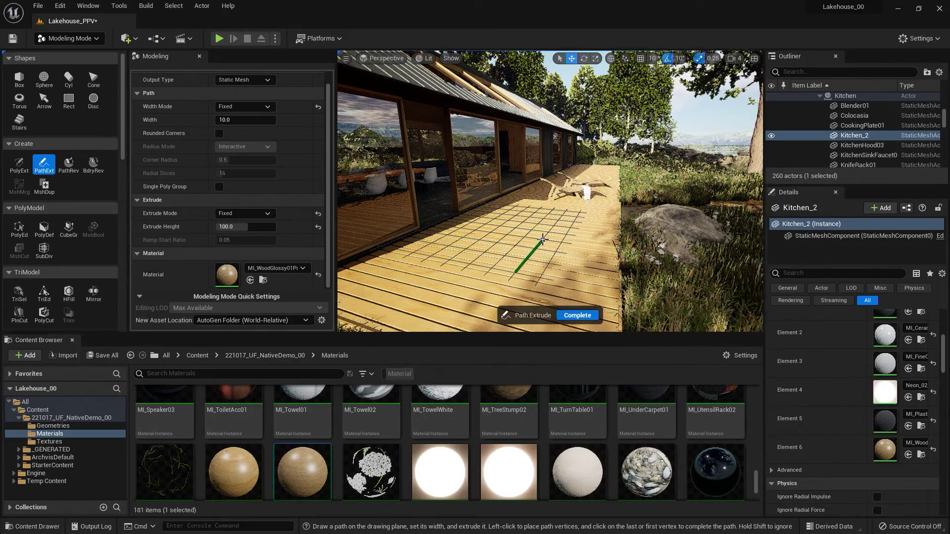
click(542, 240)
click(456, 227)
click(413, 252)
click(479, 266)
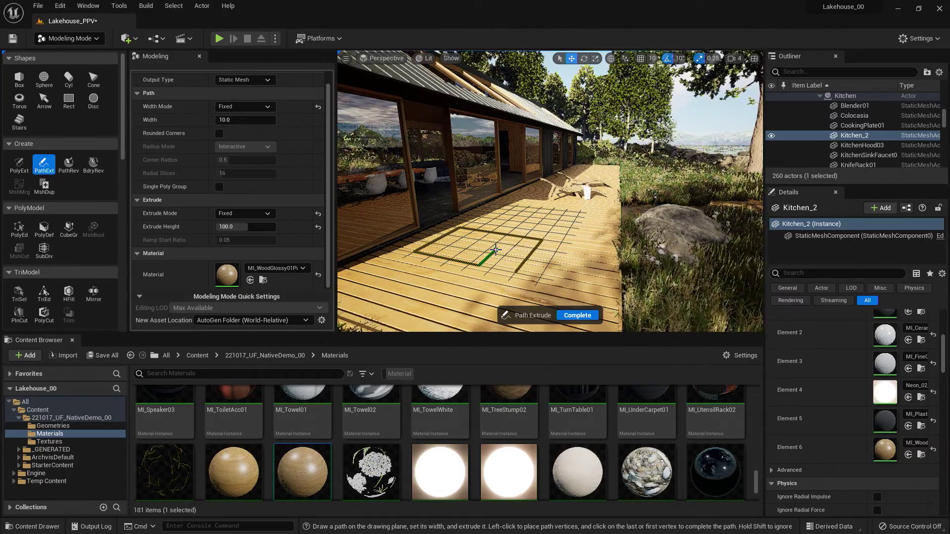
double_click(497, 249)
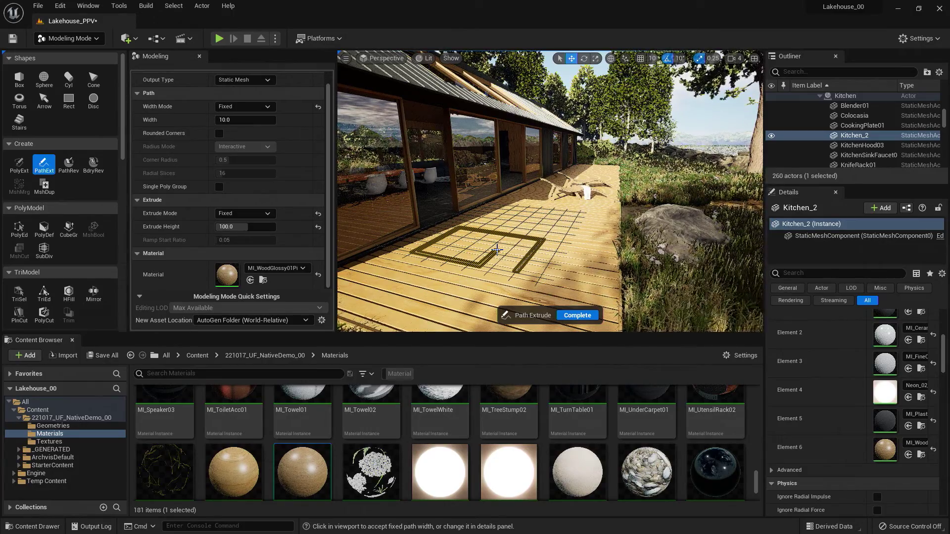
click(496, 249)
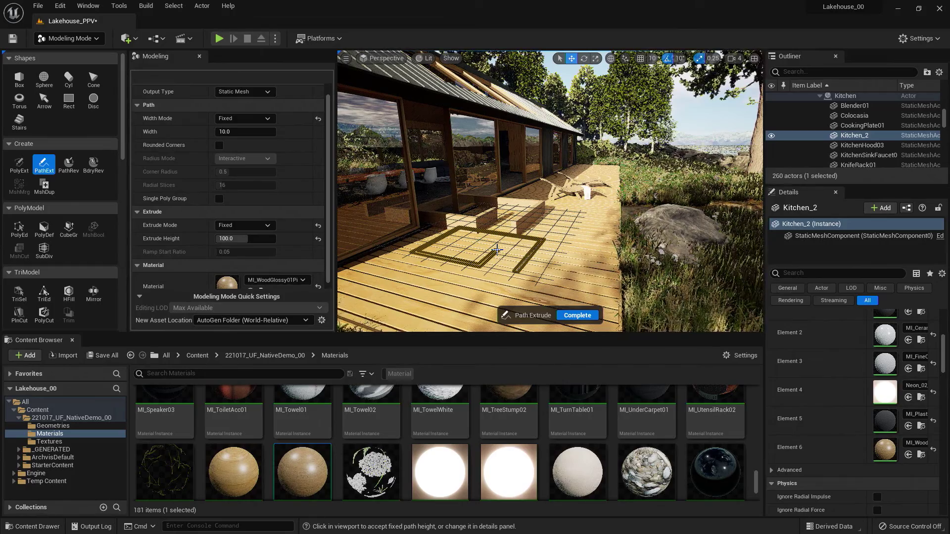
click(577, 315)
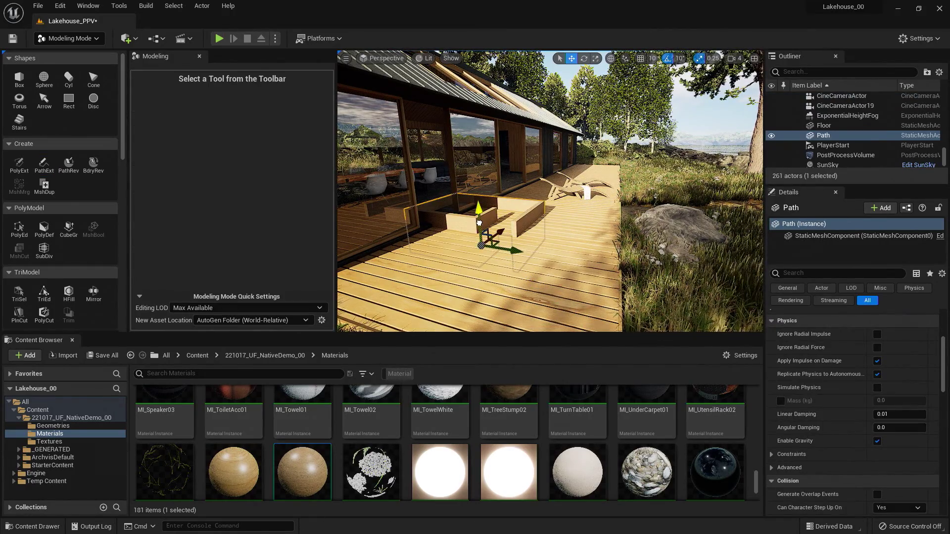
Set the Path wall's Z scale to 2.0, doubling its height, and view it closer
drag(479, 221, 464, 257)
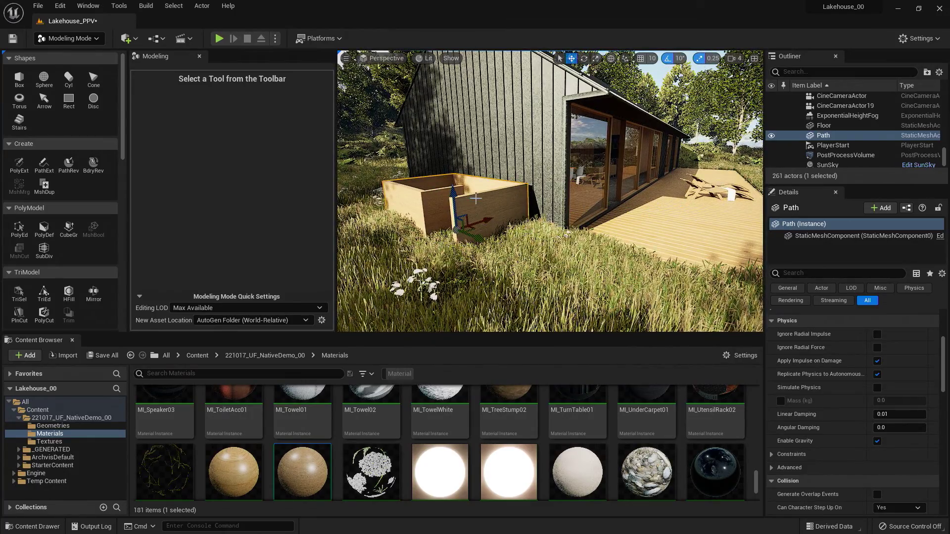
scroll(927, 331, up, 7)
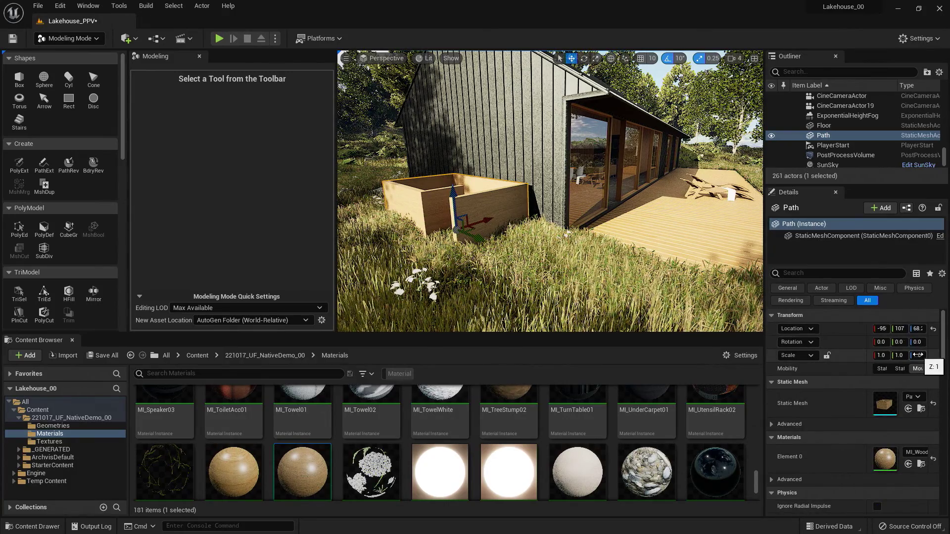
click(918, 355)
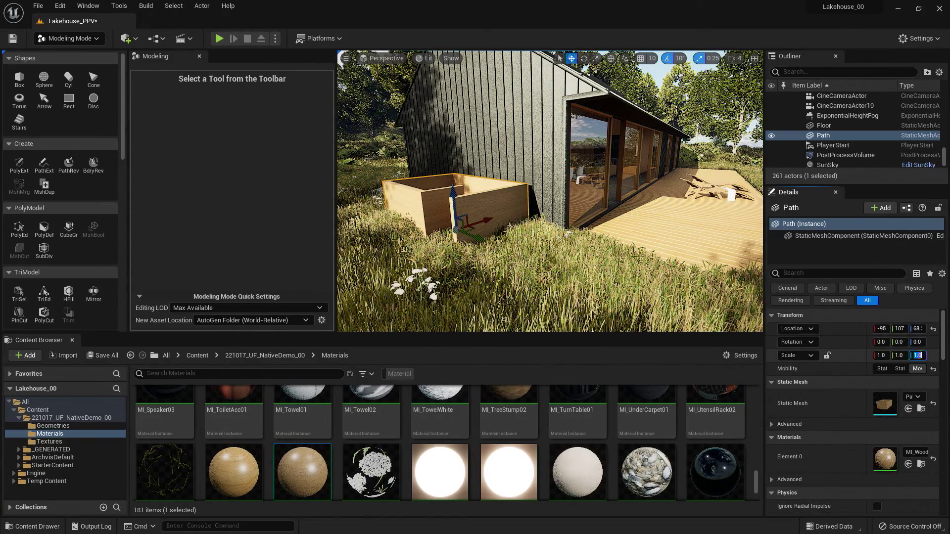
text(2)
key(Return)
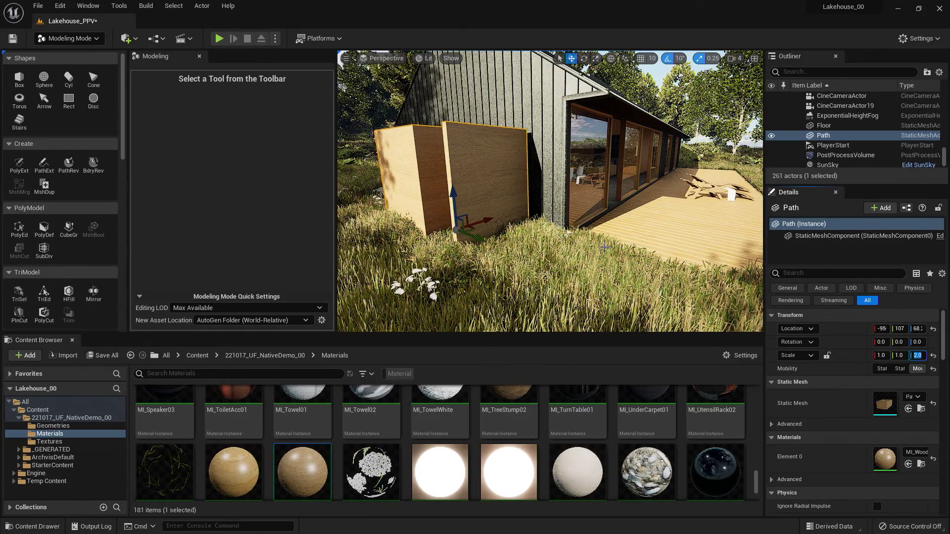
right_drag(573, 243, 633, 244)
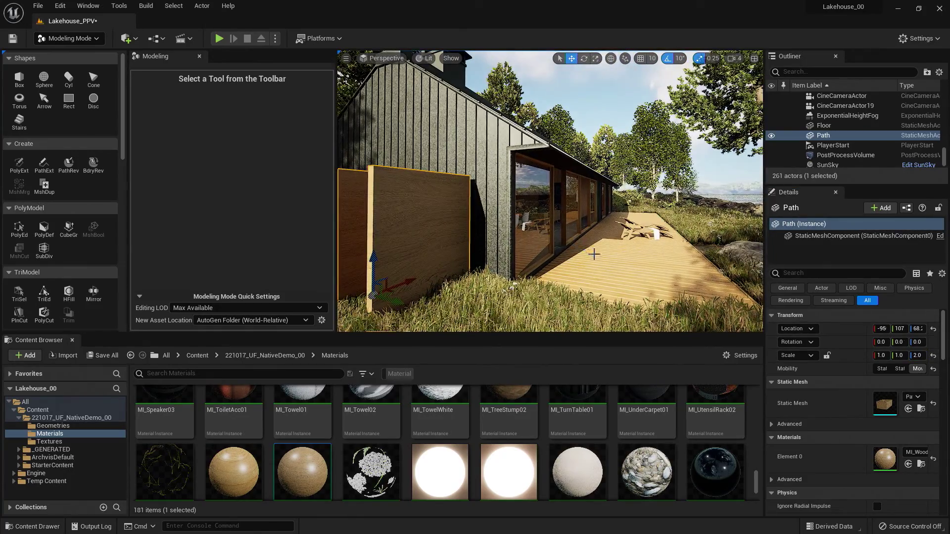
drag(601, 257, 589, 254)
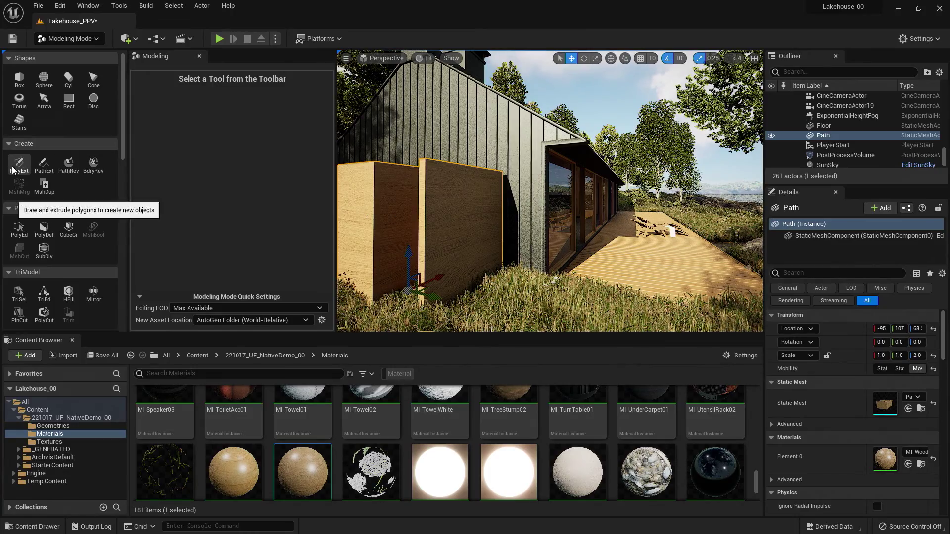
Start PathExt again with Interactive width mode and Rounded Corners enabled
click(42, 170)
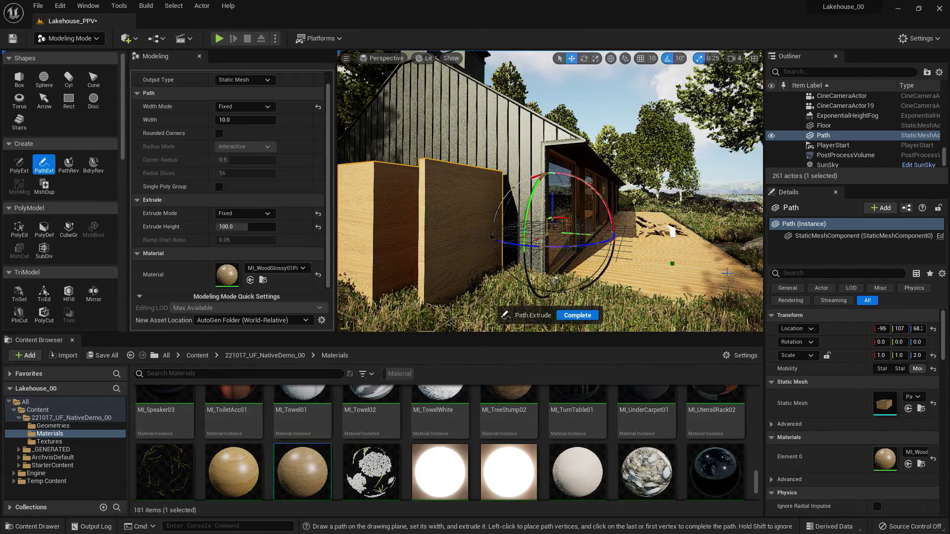
mouse_move(615, 268)
right_down()
mouse_move(636, 267)
mouse_move(615, 268)
right_up()
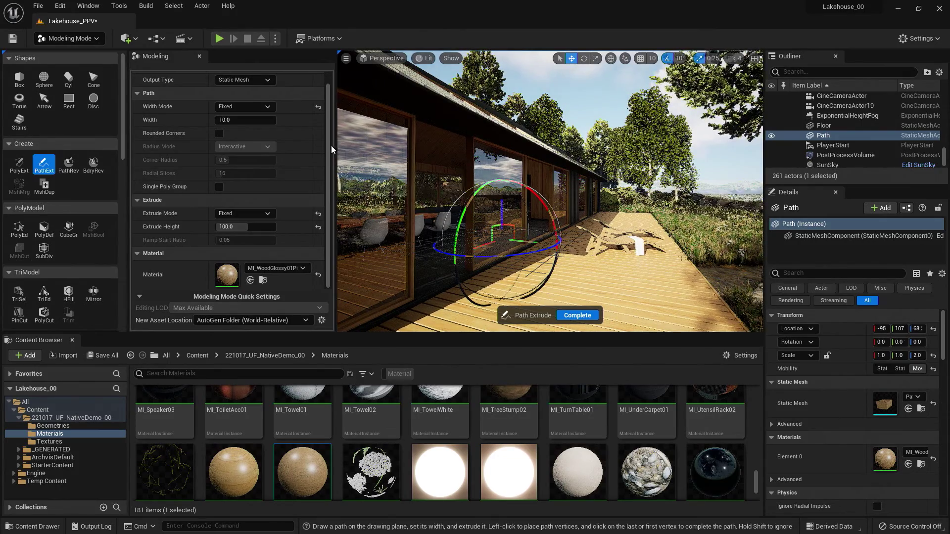
drag(328, 145, 330, 120)
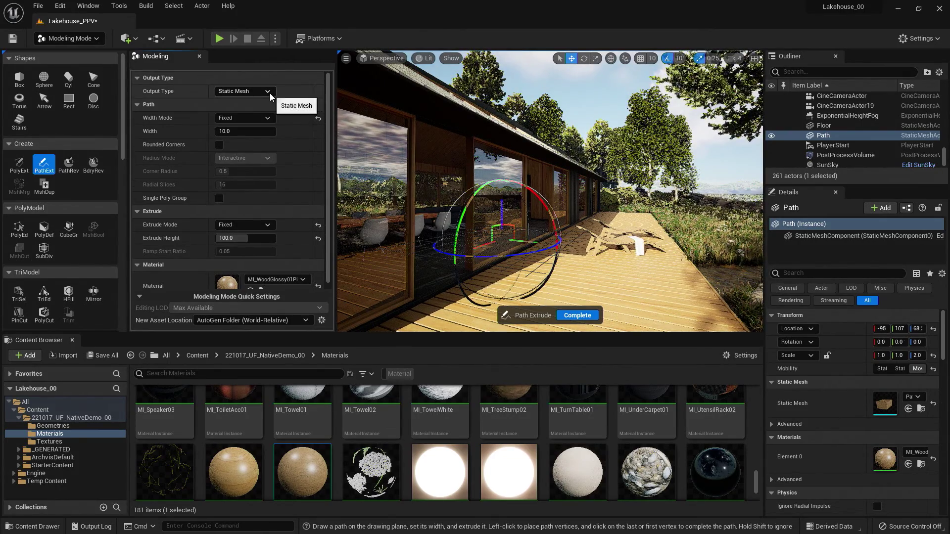
click(250, 118)
click(250, 138)
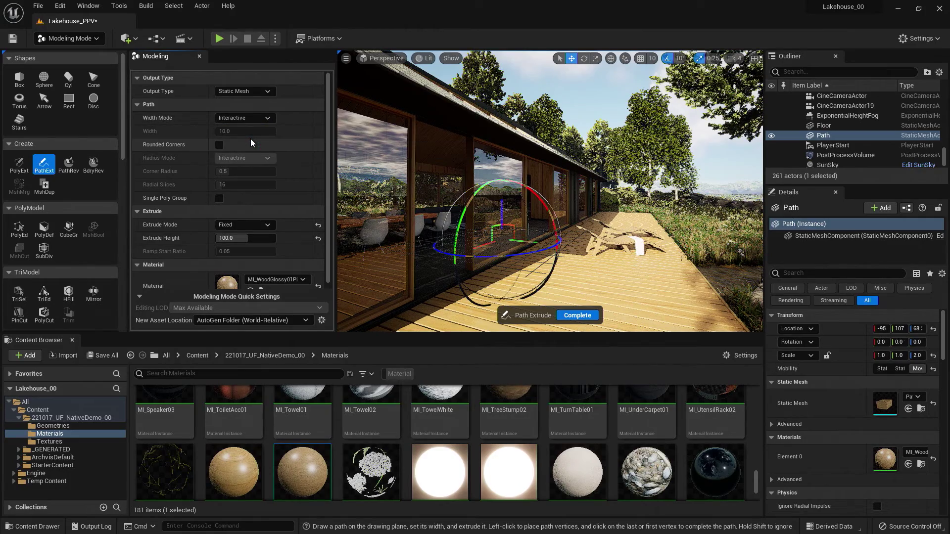
click(219, 146)
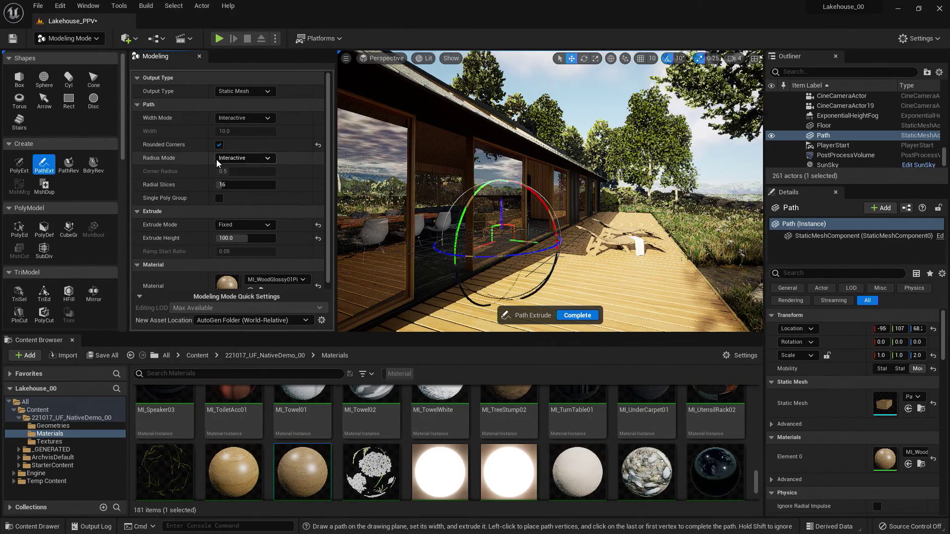
Set Extrude Mode to Interactive and clear the tool's Material field
click(242, 226)
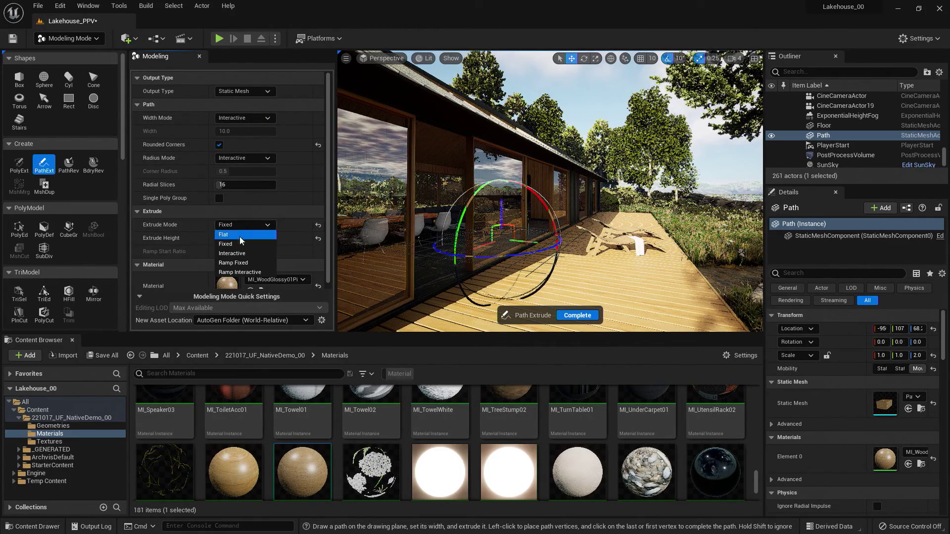
click(234, 253)
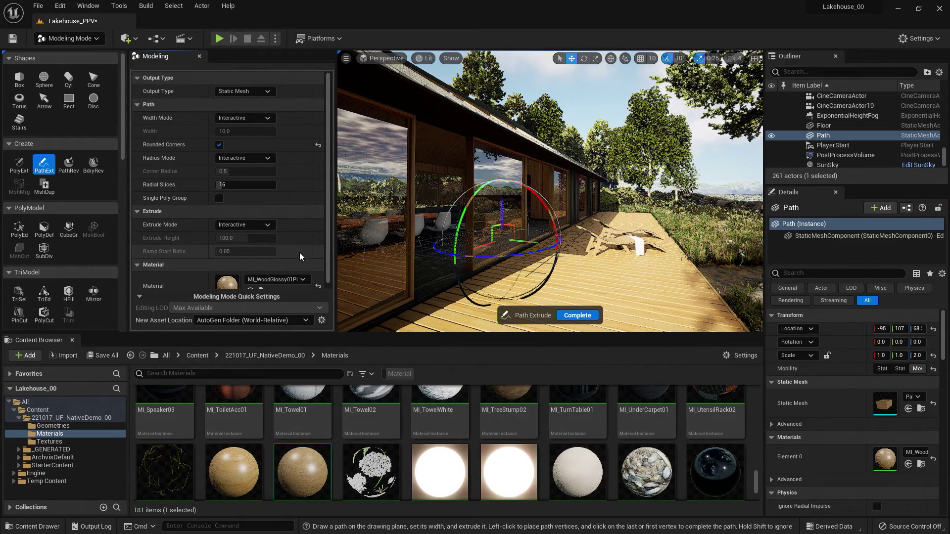
scroll(296, 253, down, 1)
click(295, 268)
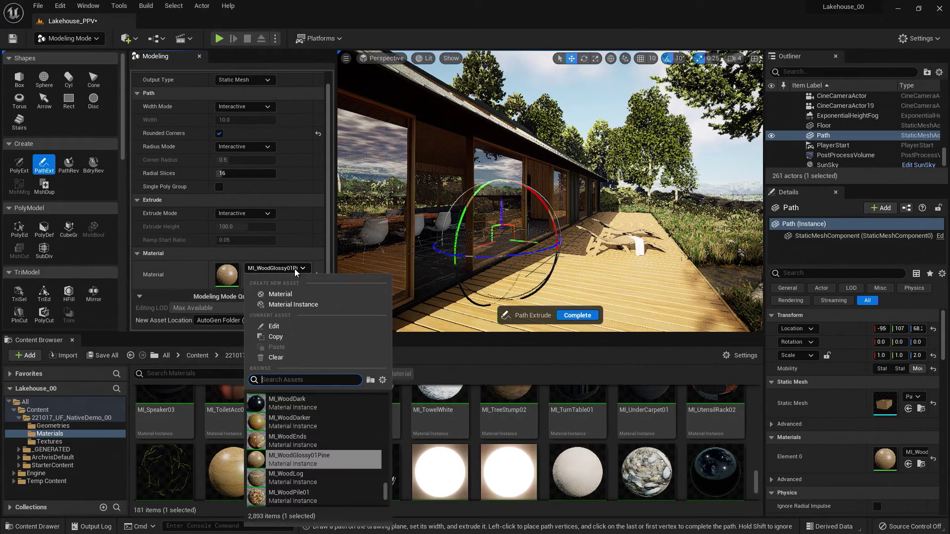
click(284, 358)
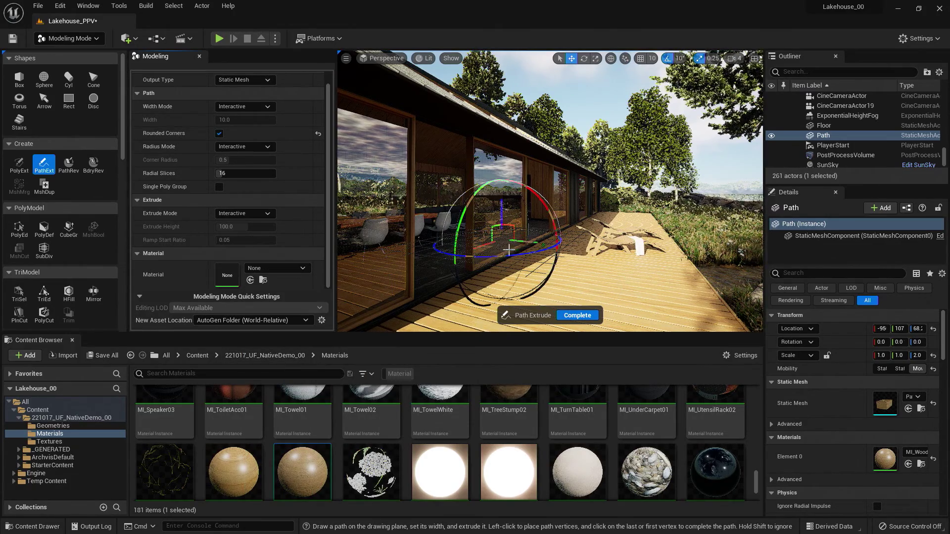
Draw a closed L-shaped path on the deck, ending back at its first point
mouse_move(463, 251)
mouse_down()
mouse_move(404, 271)
mouse_move(520, 277)
mouse_up()
right_drag(519, 276, 499, 256)
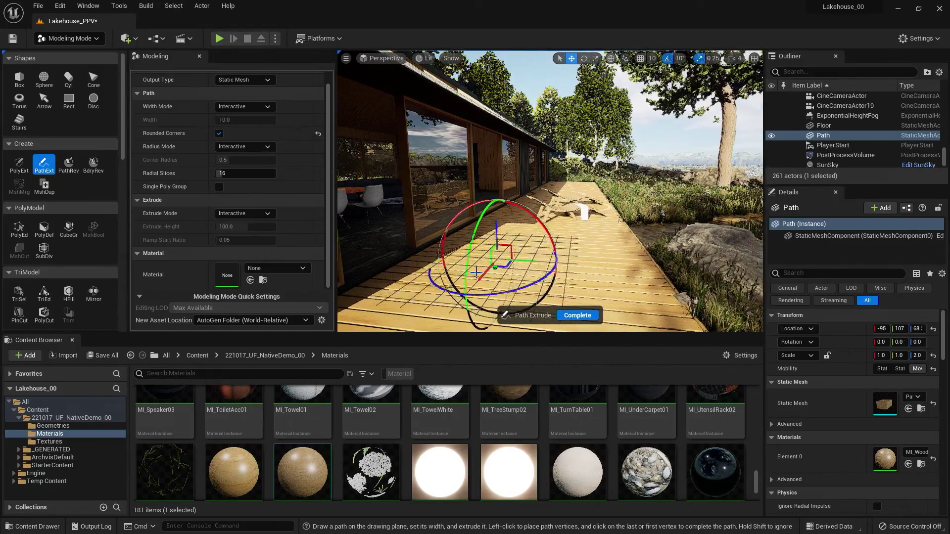
right_drag(499, 256, 479, 252)
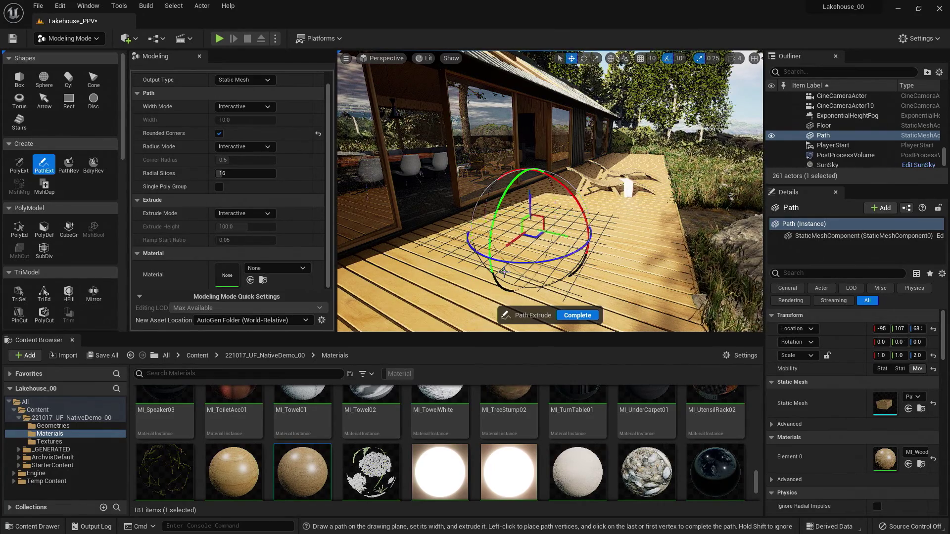
click(466, 258)
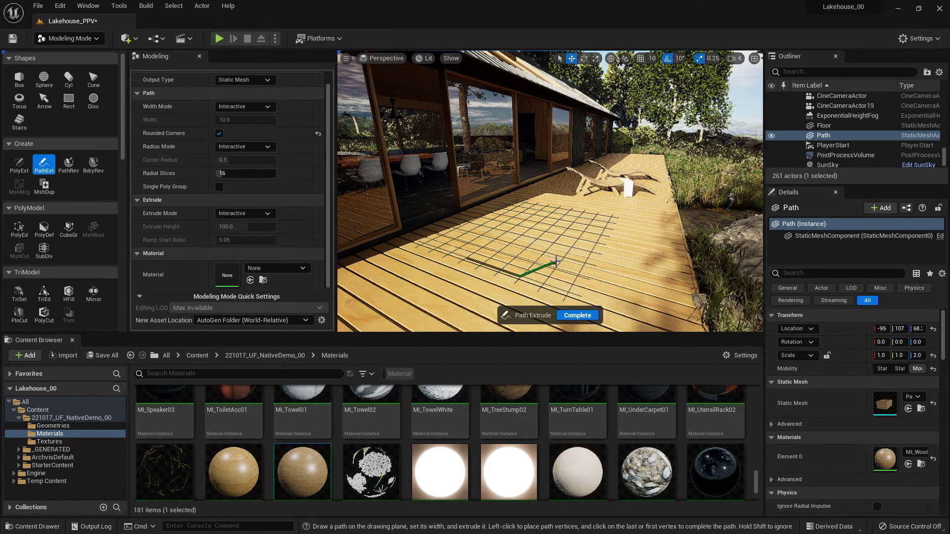
click(517, 250)
click(524, 223)
click(500, 221)
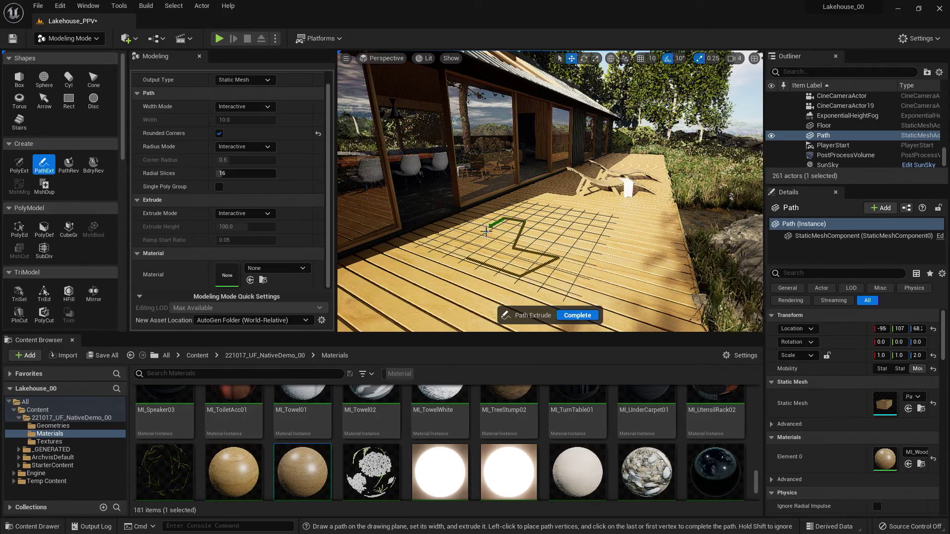
click(467, 258)
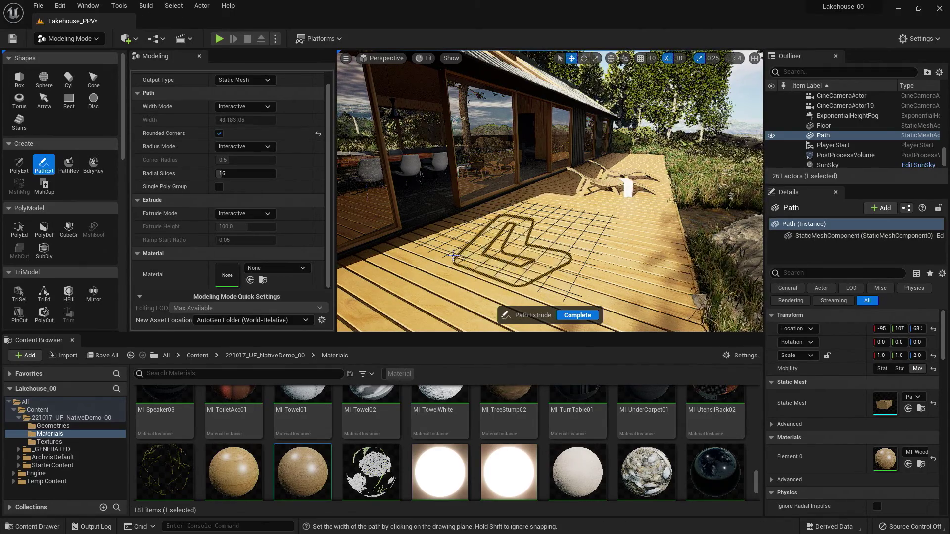
Set the path width to about 24.86, round its corners, and extrude it upward
click(460, 256)
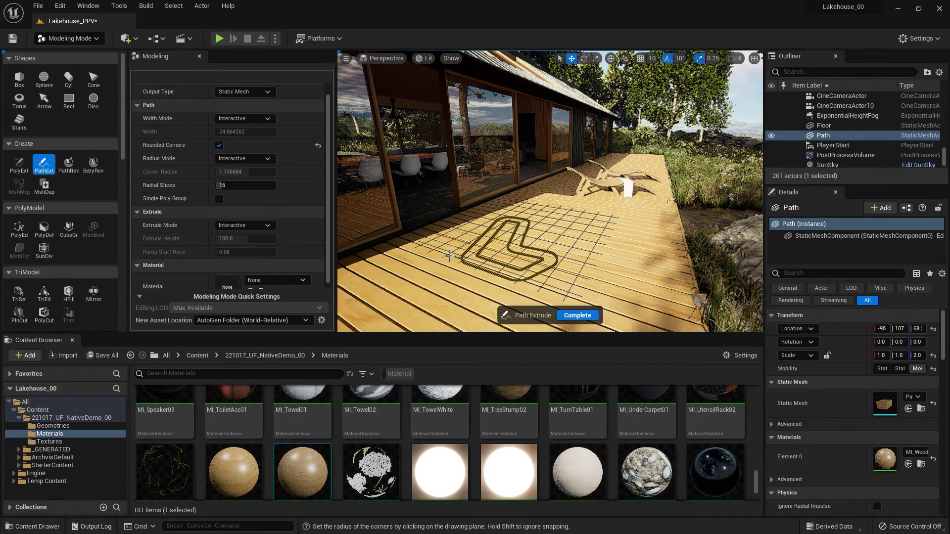
click(449, 255)
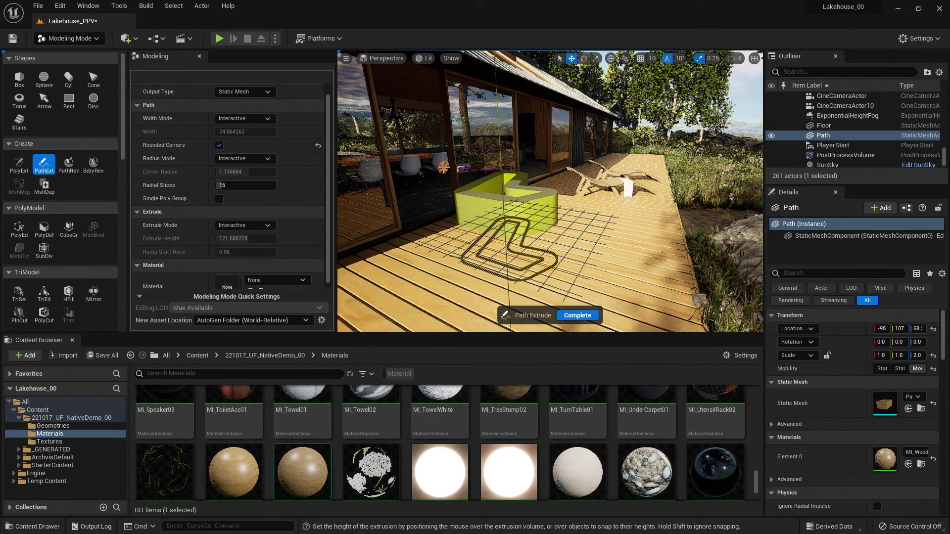
click(444, 168)
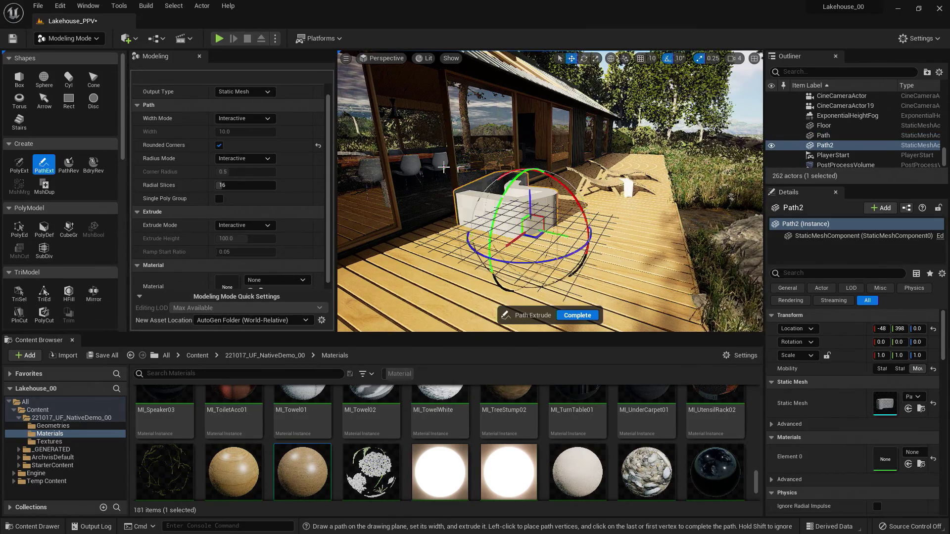
Complete Path2, rotate it 90 degrees, and raise it toward the camera
click(573, 315)
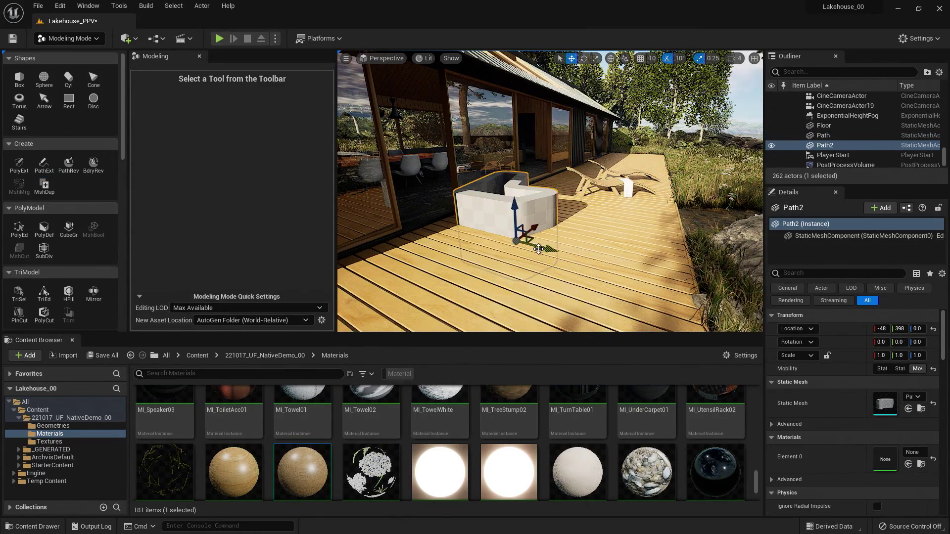
key(e)
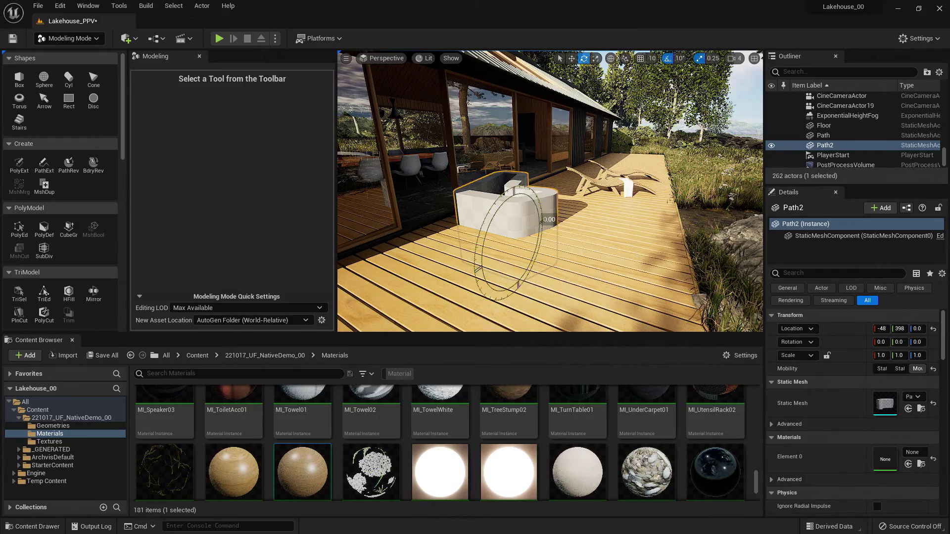
drag(514, 221, 499, 121)
key(w)
drag(542, 157, 596, 173)
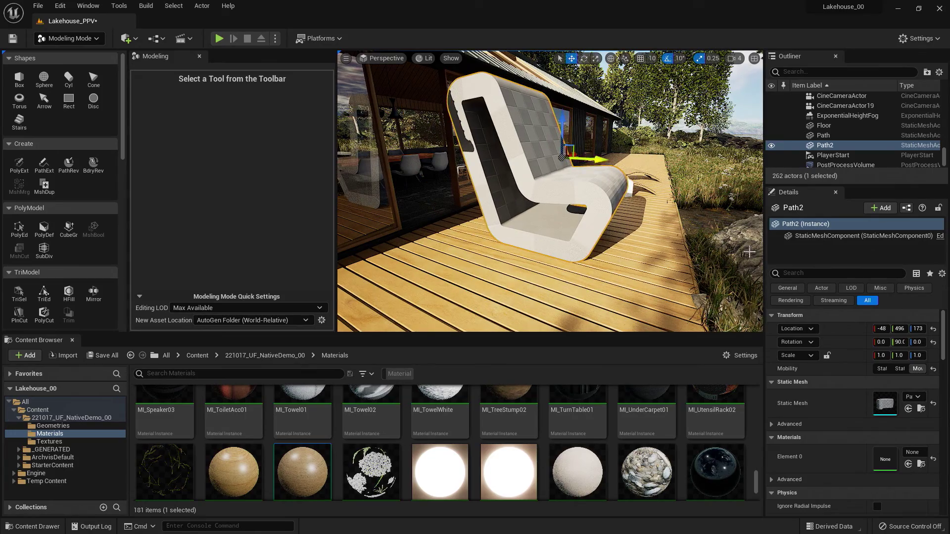
Scale Path2 uniformly to 0.4 on X, Y and Z
click(881, 355)
text(0.4)
key(Tab)
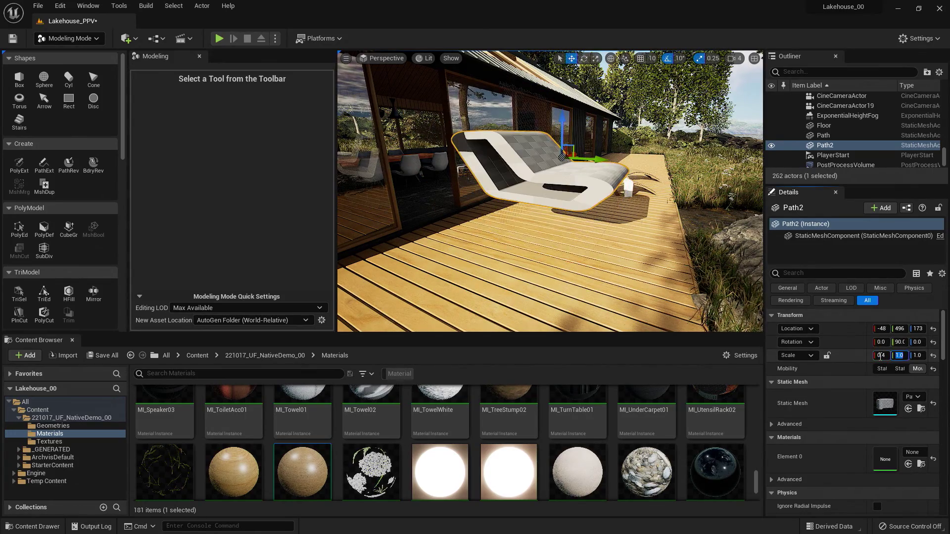
text(0.4)
key(Tab)
text(0.4)
key(Return)
Lower the chair onto the deck at Z 113 and view it from the side
drag(565, 121, 525, 203)
scroll(519, 213, up, 8)
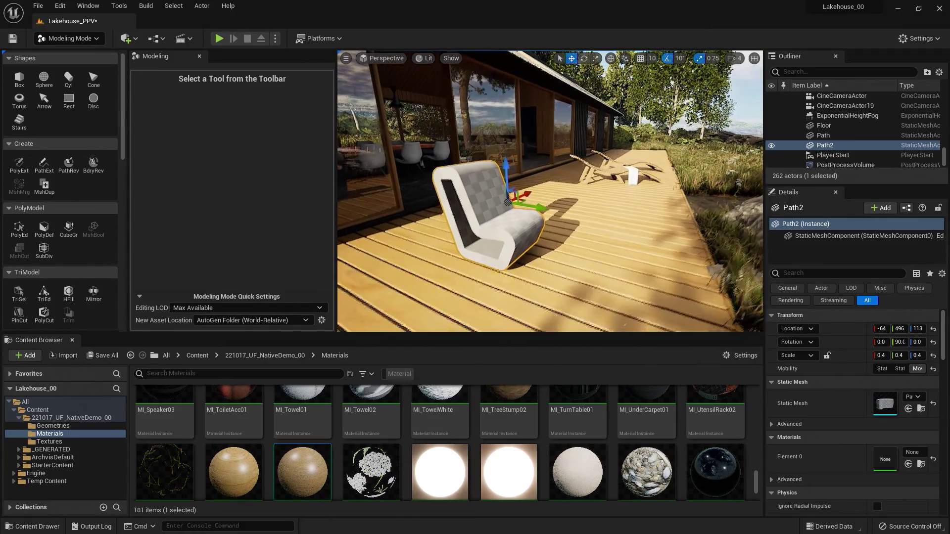
alt+drag(513, 225, 516, 223)
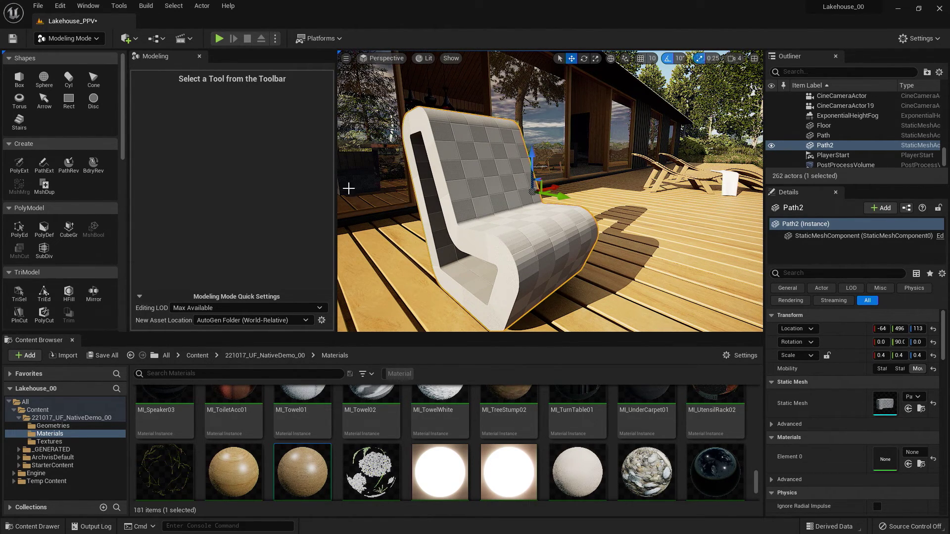
drag(123, 93, 125, 129)
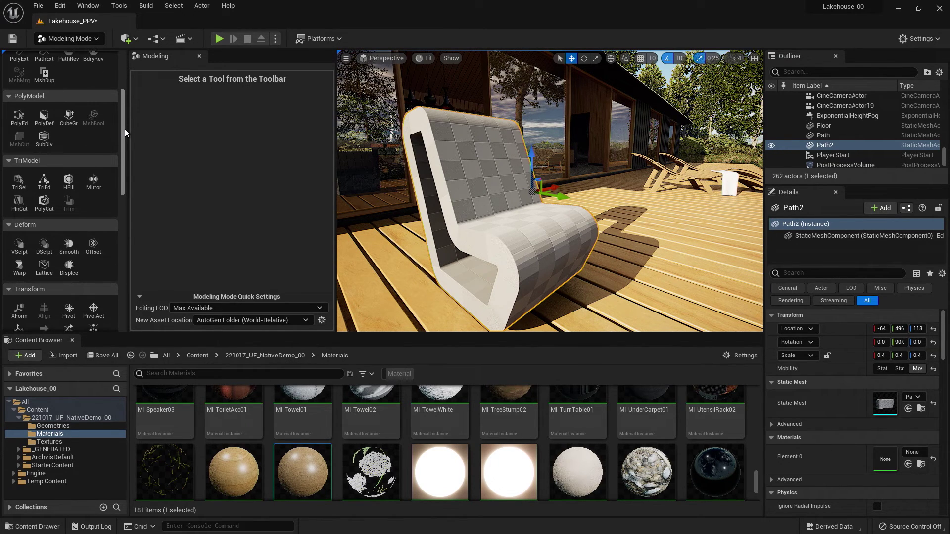
Select the chair's polygroup in PolyGroup Edit and start a Bevel
click(19, 119)
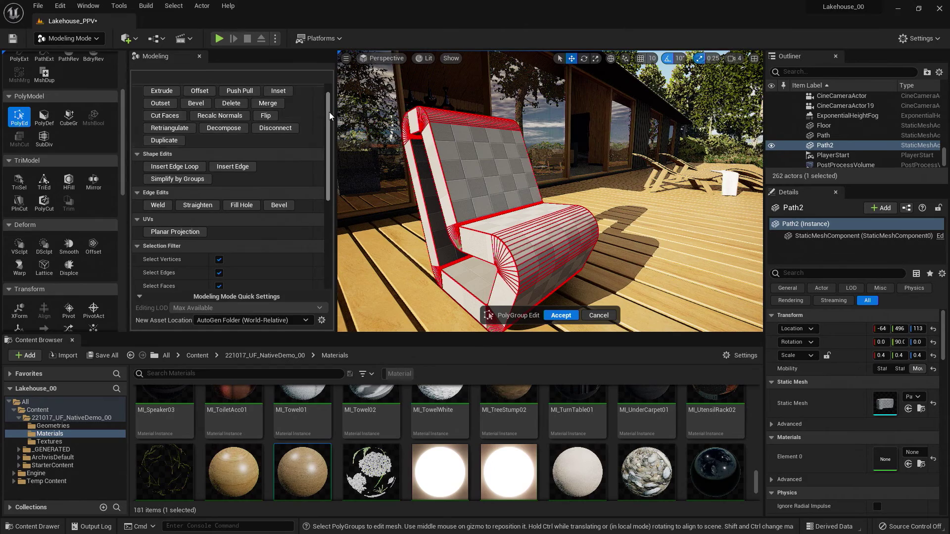
scroll(330, 114, down, 3)
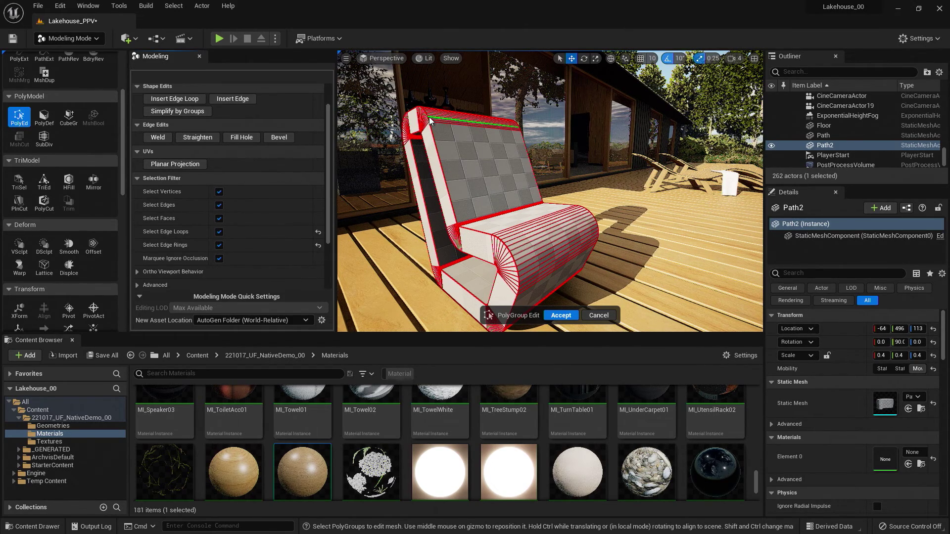
click(450, 175)
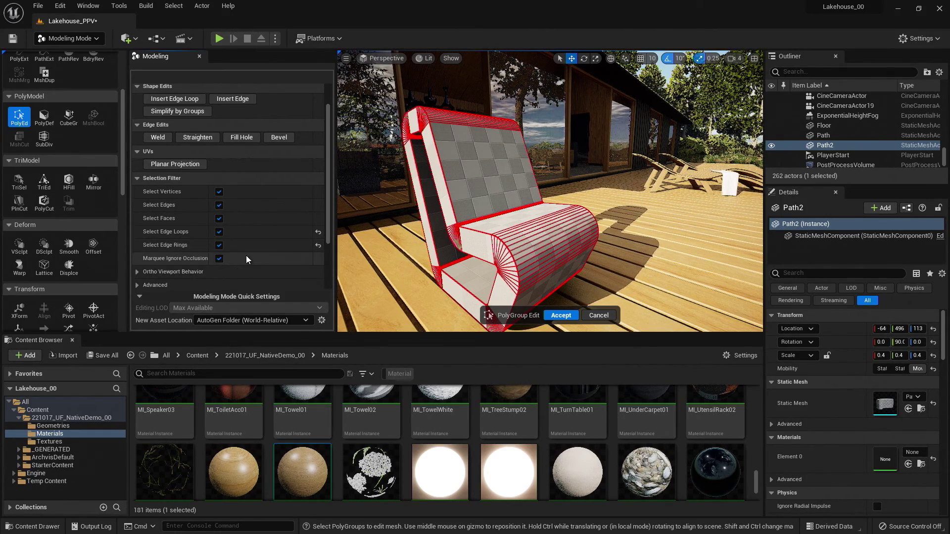
click(451, 204)
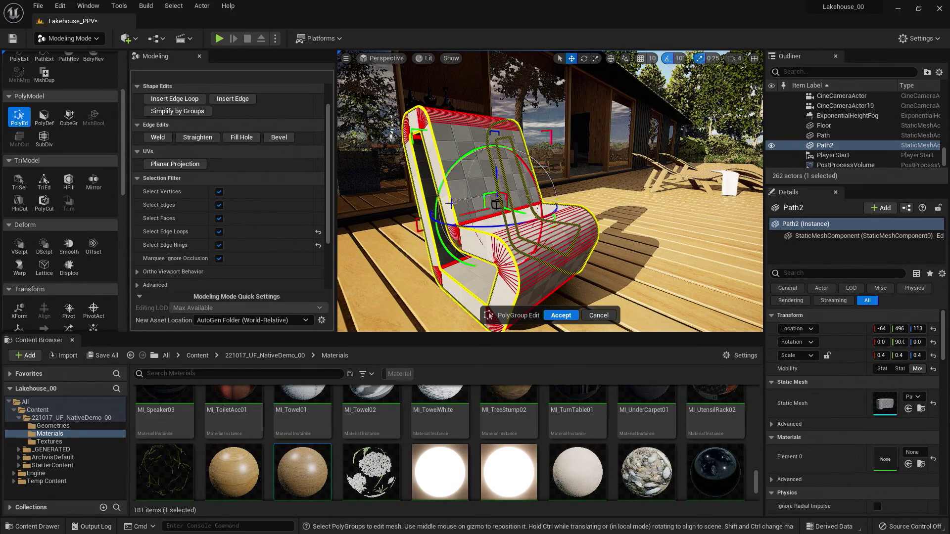
click(280, 138)
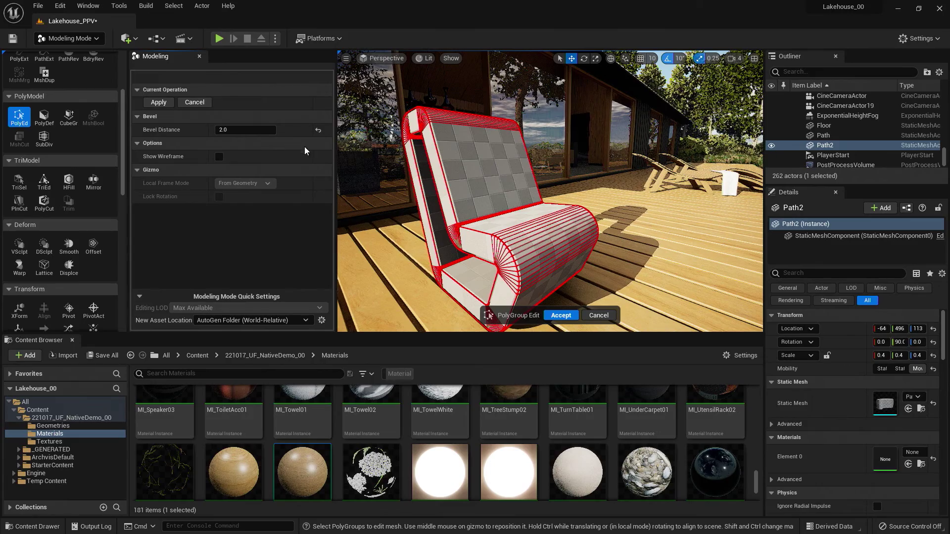
Try bevel distances 5 and 2, settle on 1.0, and accept the bevel
scroll(455, 219, up, 5)
right_drag(455, 219, 494, 239)
click(259, 129)
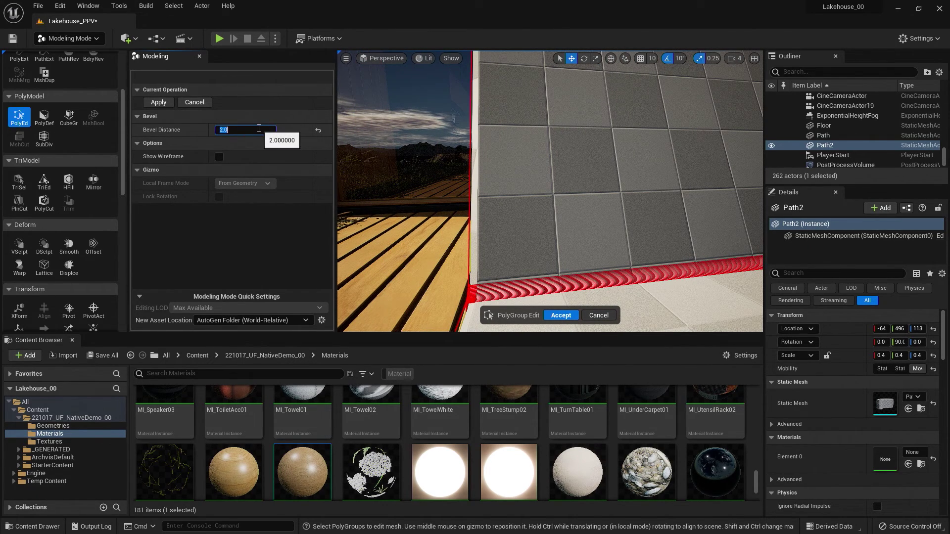
text(5)
right_drag(470, 165, 545, 168)
click(242, 129)
text(2)
key(Return)
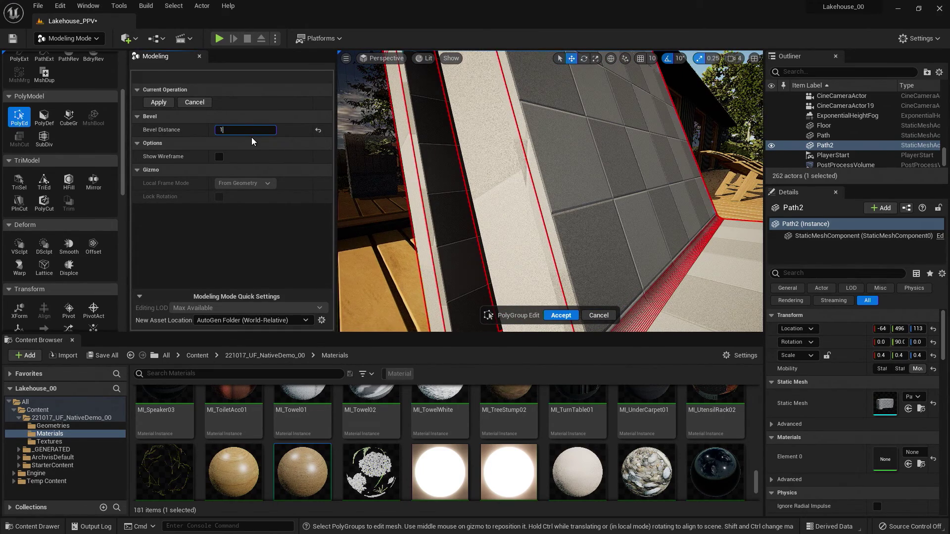
text(1)
key(Return)
right_drag(475, 81, 500, 83)
click(562, 316)
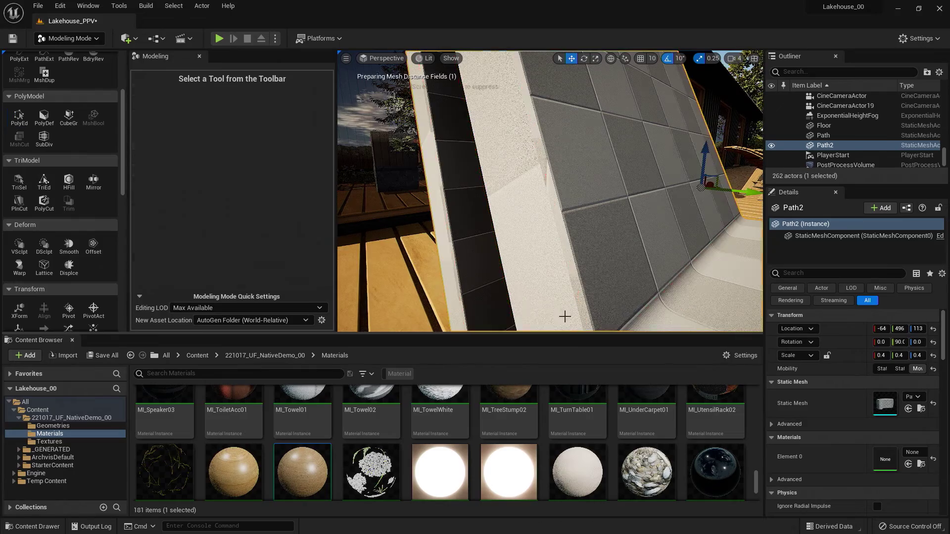
Frame the beveled chair and apply SubDiv at level 3 with the Loop scheme
key(f)
right_drag(538, 276, 502, 262)
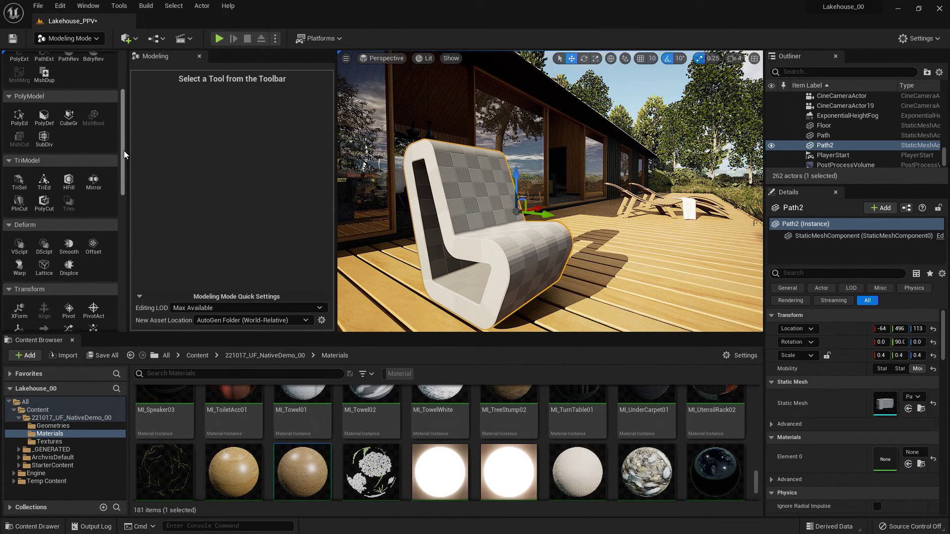
mouse_move(124, 150)
mouse_down()
mouse_move(124, 240)
mouse_move(124, 147)
mouse_up()
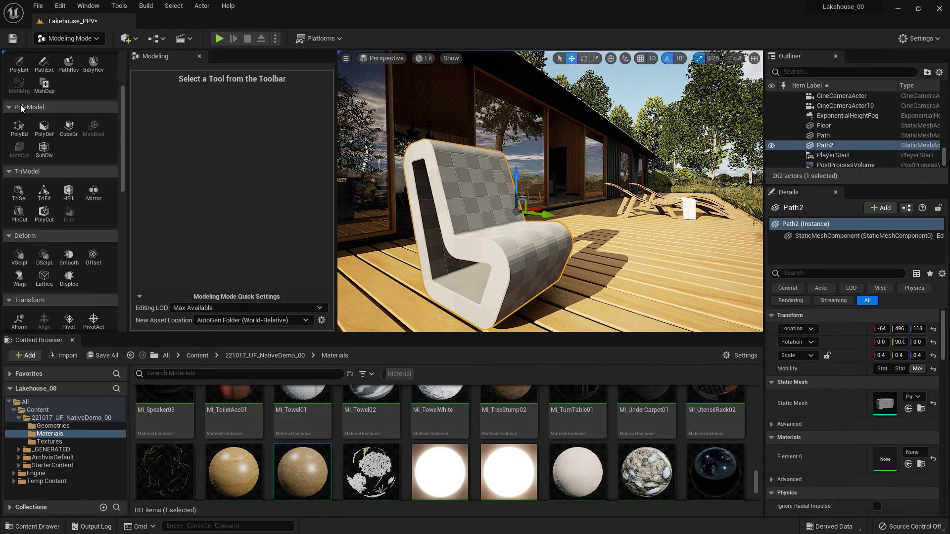
click(46, 151)
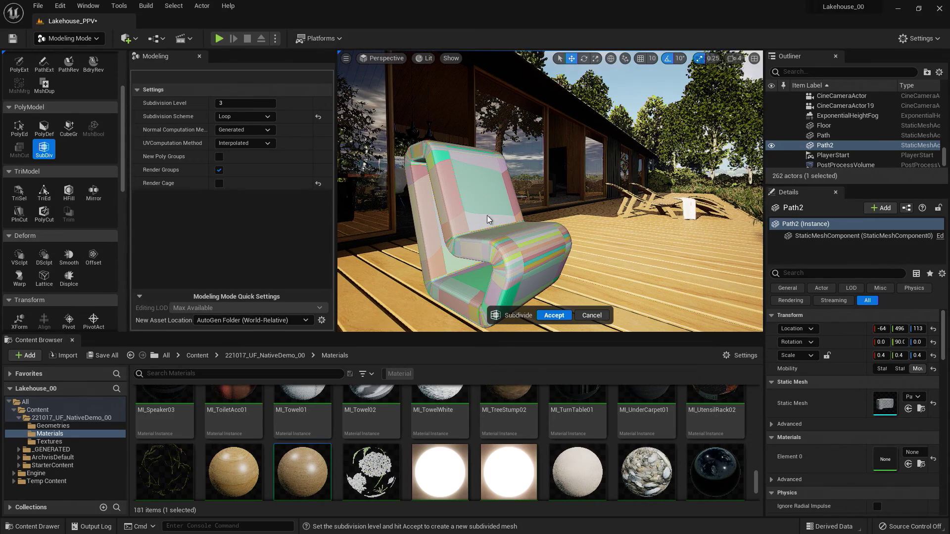
click(554, 315)
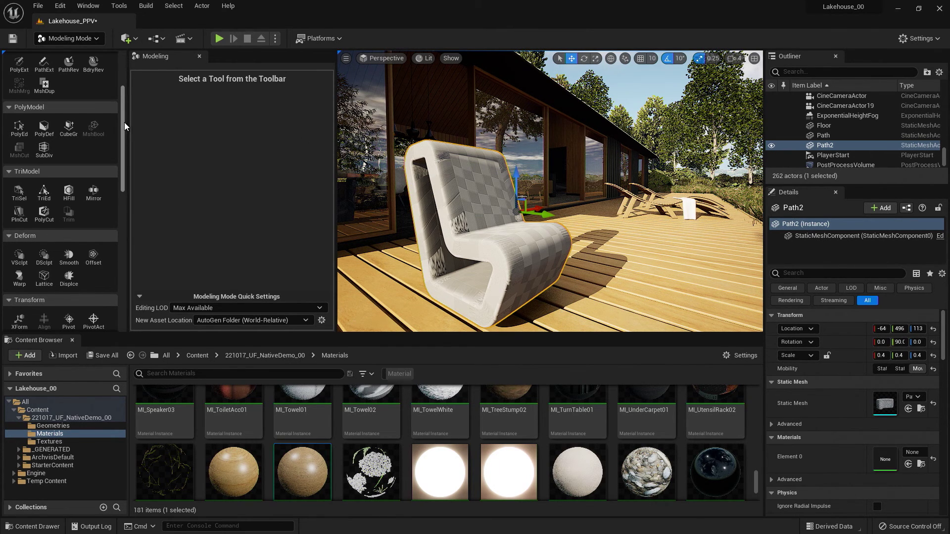
Project Box UVs onto the chair with uniform dimensions of 100 and accept
drag(124, 123, 129, 227)
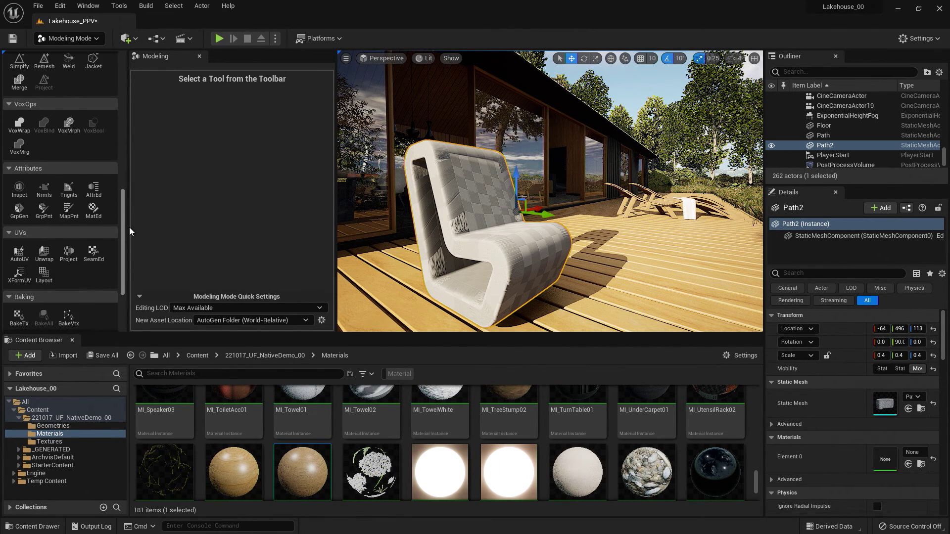
click(69, 254)
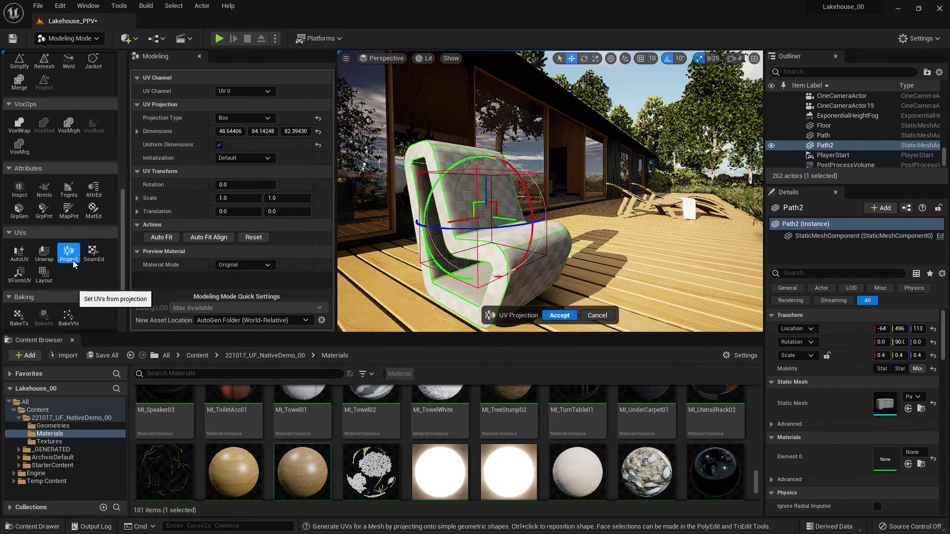
click(271, 117)
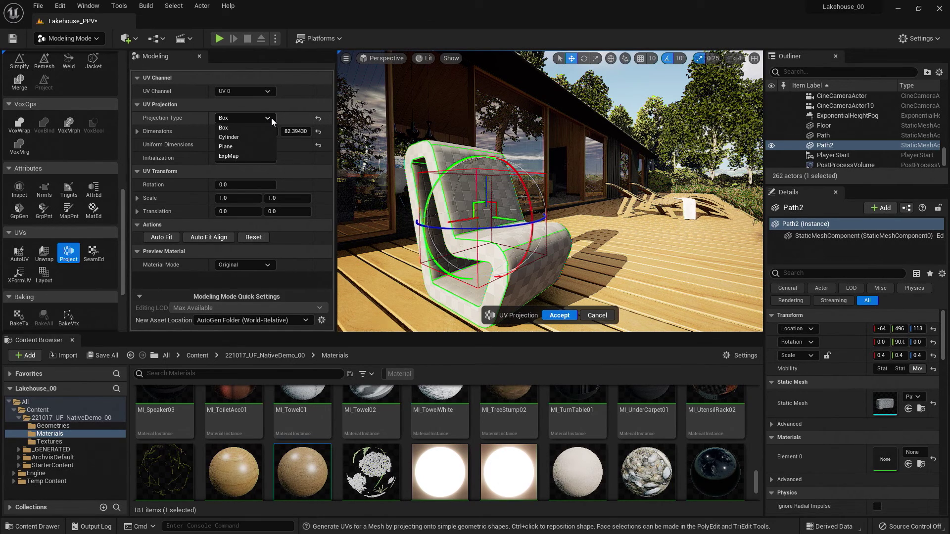
click(271, 118)
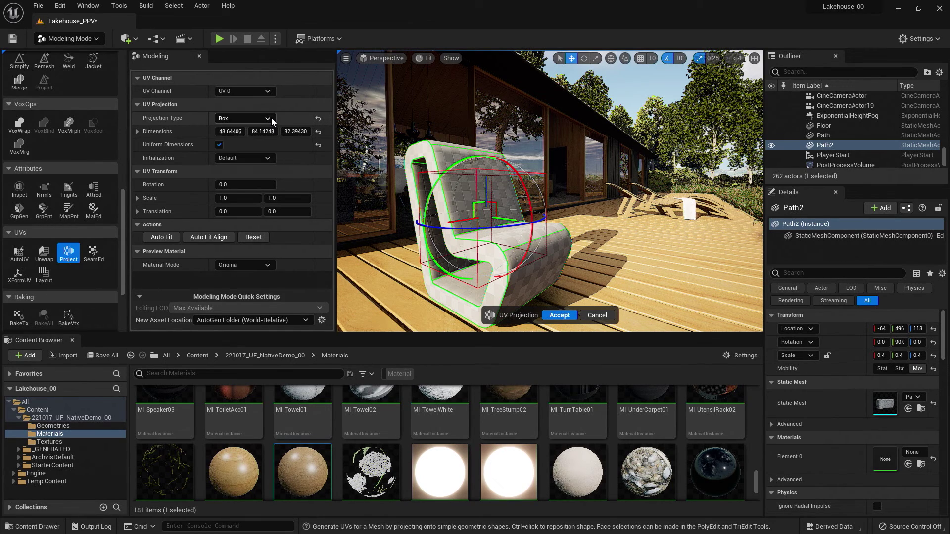
click(220, 145)
click(219, 145)
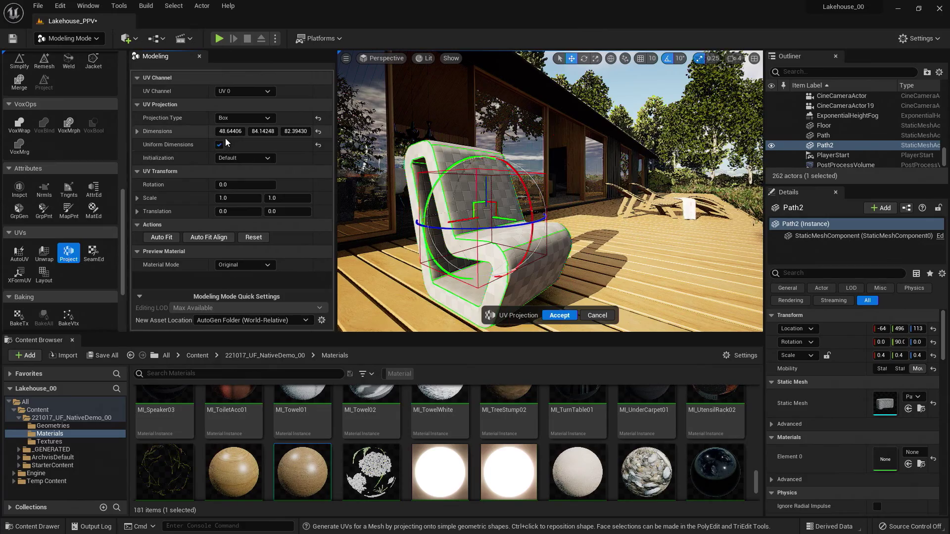
click(230, 131)
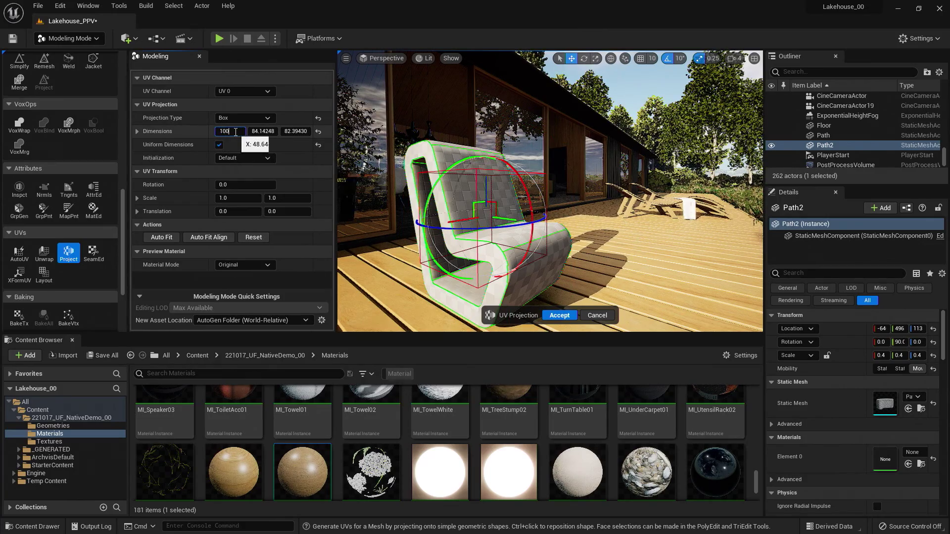
key(Tab)
text(10)
key(Tab)
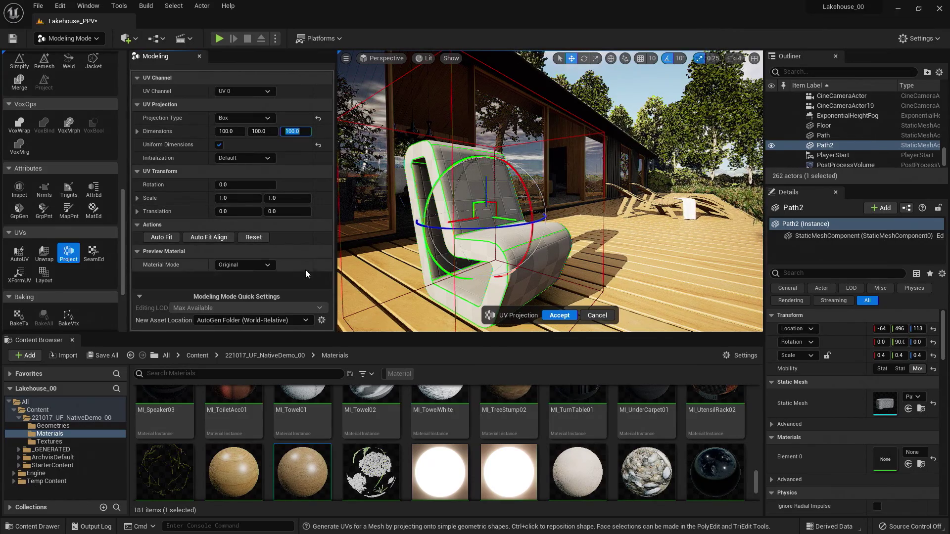
click(559, 315)
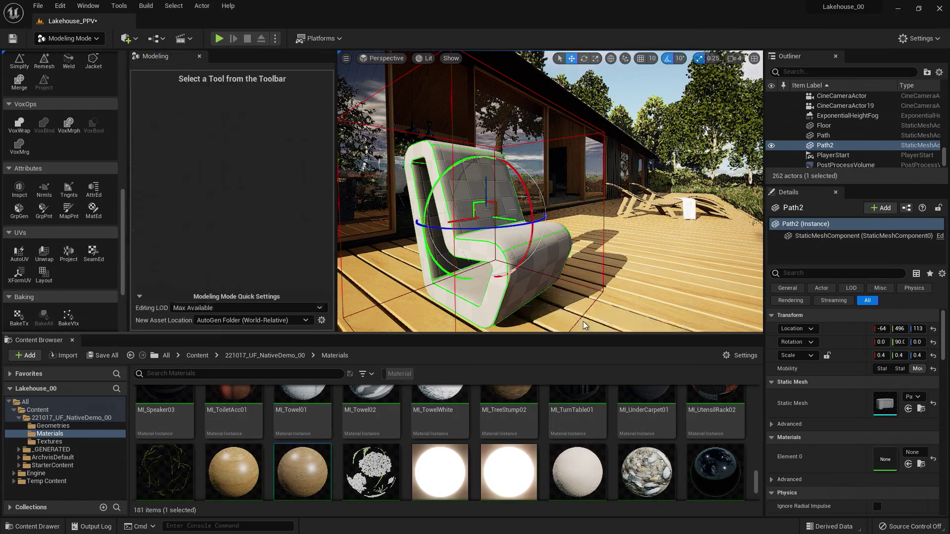
Drag MI_CeramicPot from the Content Browser Materials folder onto the chair
scroll(651, 284, up, 2)
scroll(648, 279, down, 3)
scroll(647, 278, up, 3)
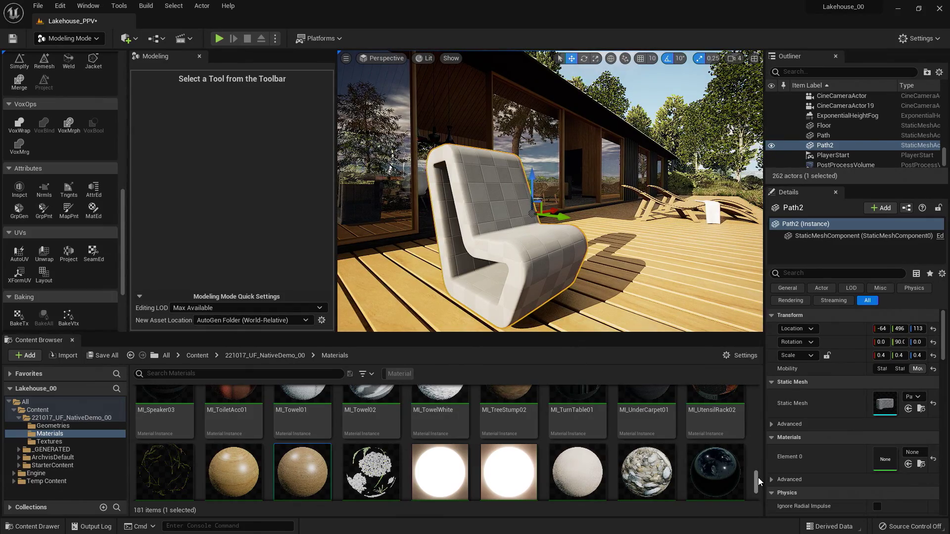
drag(757, 479, 755, 390)
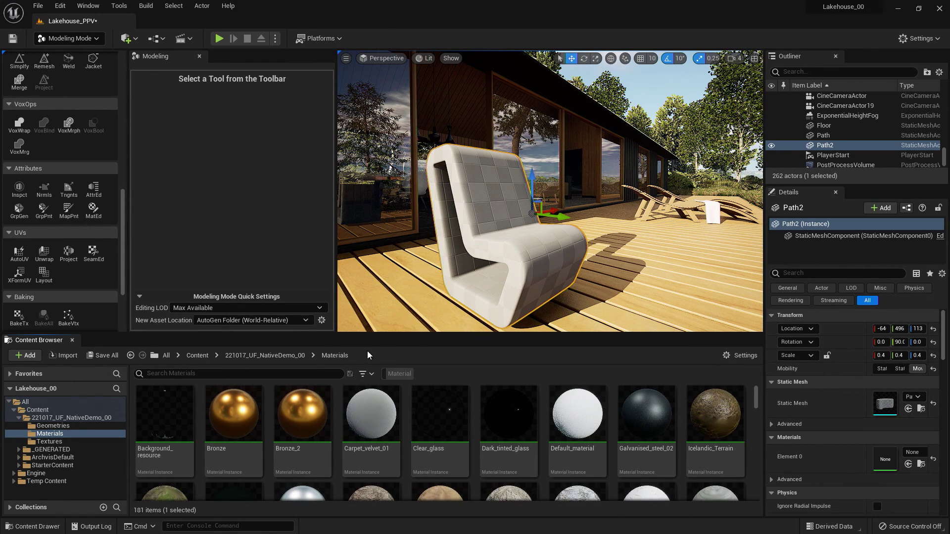
scroll(608, 433, down, 1)
scroll(608, 433, down, 5)
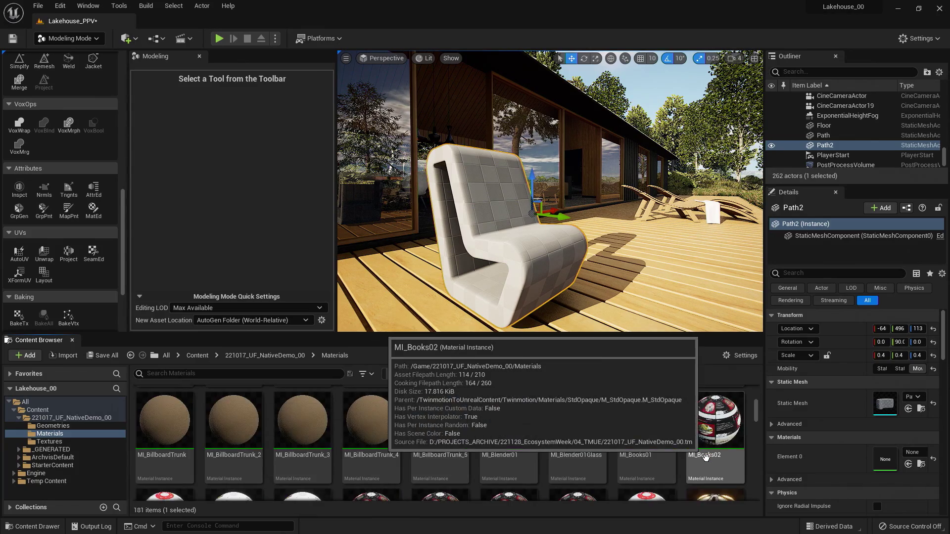
scroll(726, 443, down, 1)
click(444, 416)
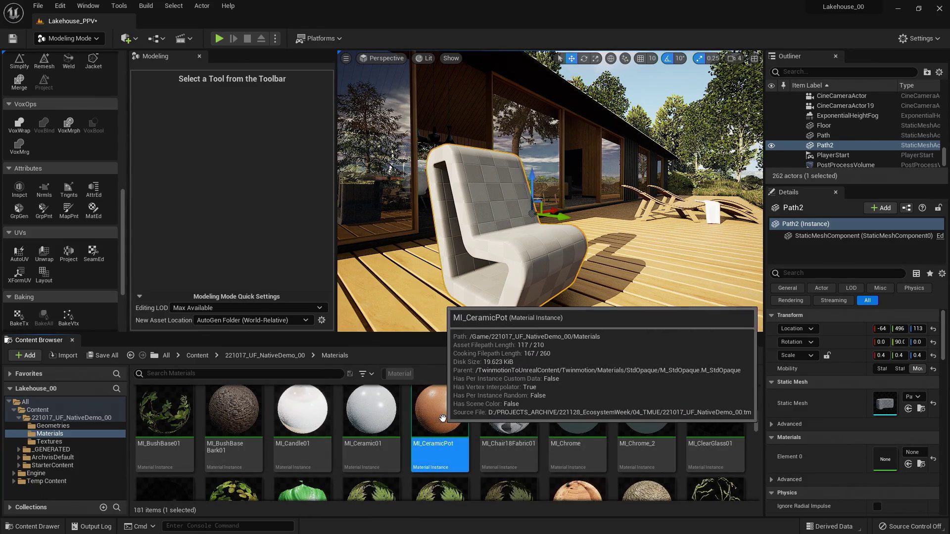
drag(444, 415, 570, 275)
right_drag(618, 283, 594, 282)
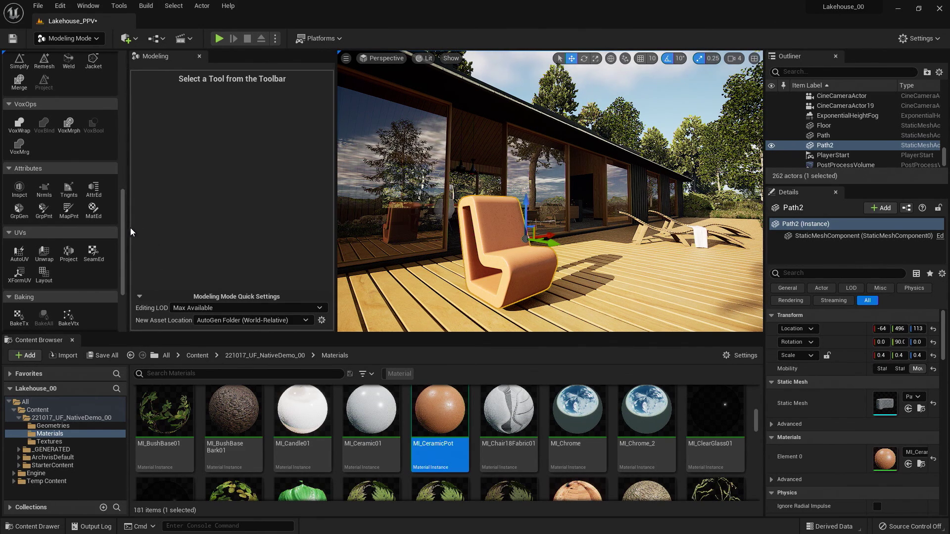
drag(123, 228, 120, 79)
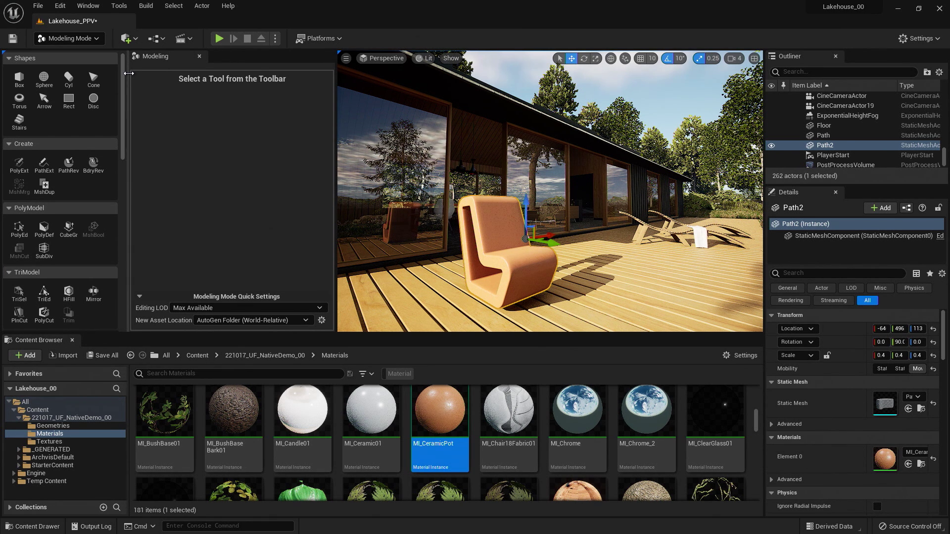